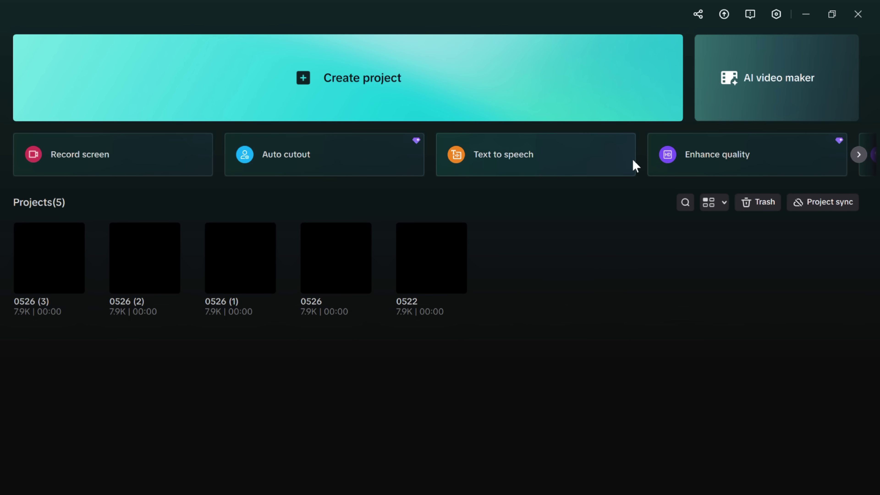
Page the home-screen carousel forward, back and forward to show the AI fashion model cards
left_click(859, 155)
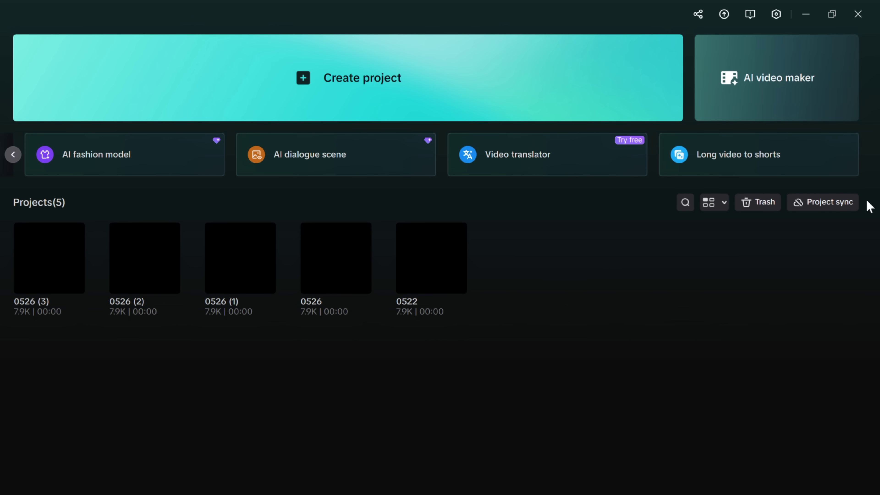
left_click(12, 157)
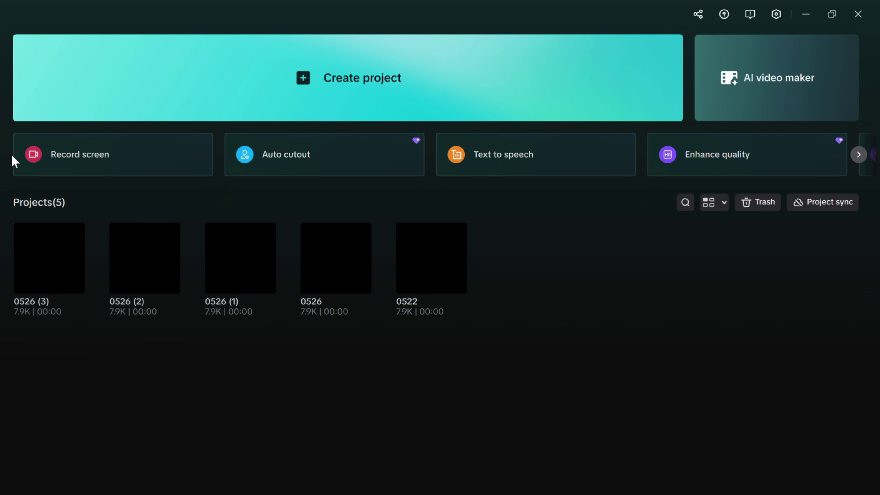
left_click(858, 156)
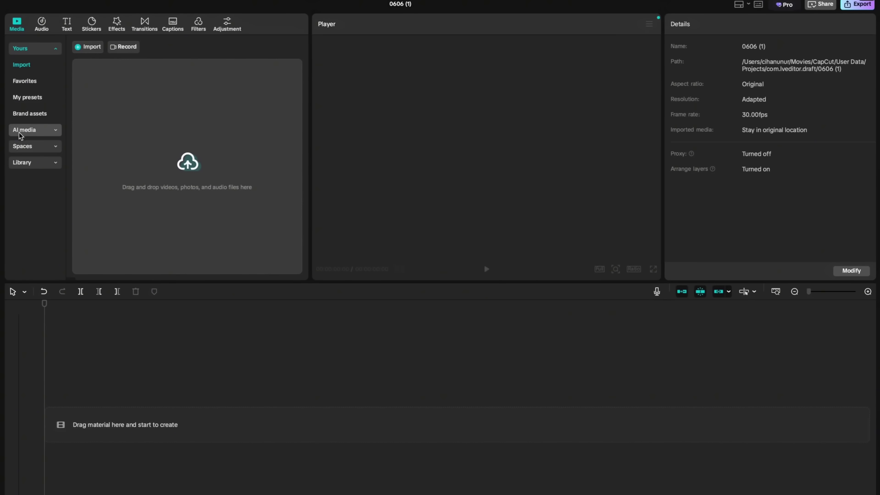
Generate a 16:9 AI image from the pasted armored-robot-in-yellow-cloak prompt
left_click(25, 133)
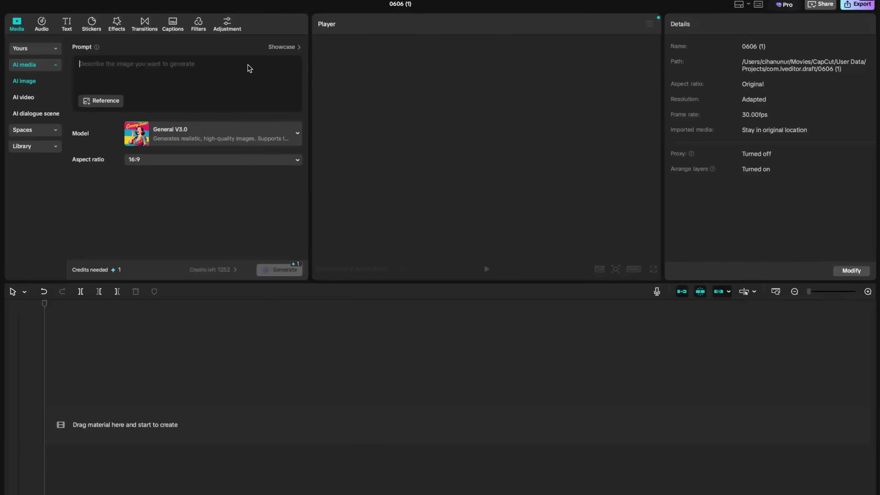
type("cinematic photo, close up of a lone humanoid robot in glossy black armor walking through iceland's blacksand dramatic,  wearing tattered mustard yellow cloak and sash combining futurism with tribal like aesthetics, overcast sky with moody lighting, high-detail textures, dynamic wind-blown fabric, epic and isolated atmosphere, shallow depth of field, shot on a full-frame DSLR")
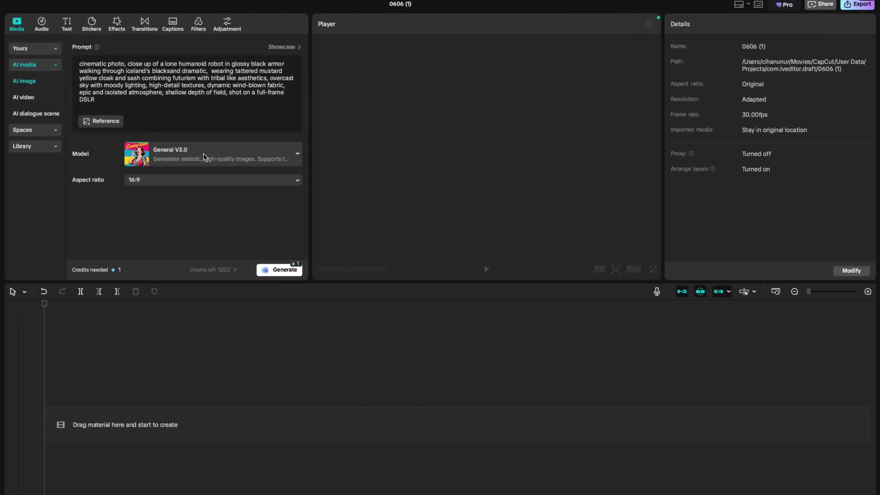
left_click(189, 184)
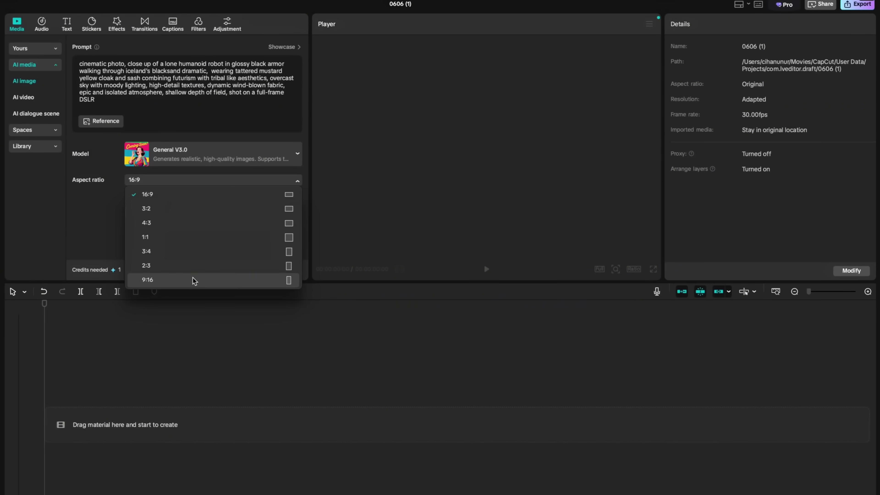
left_click(187, 197)
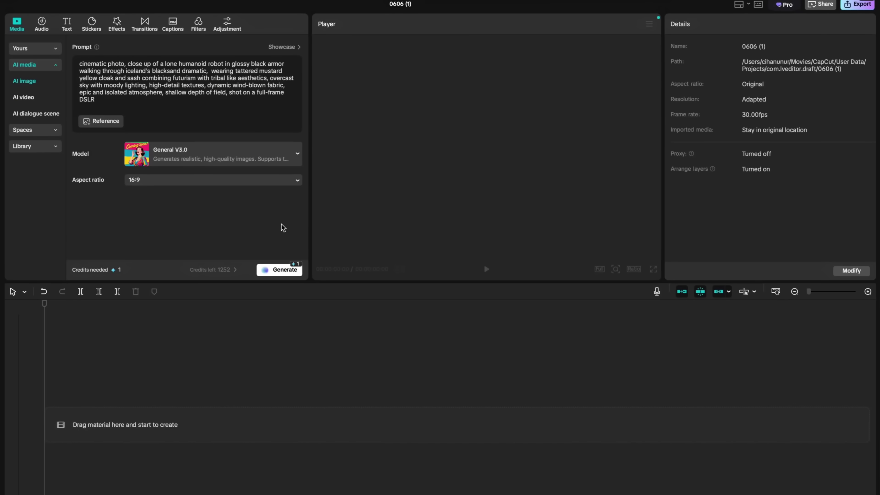
left_click(279, 269)
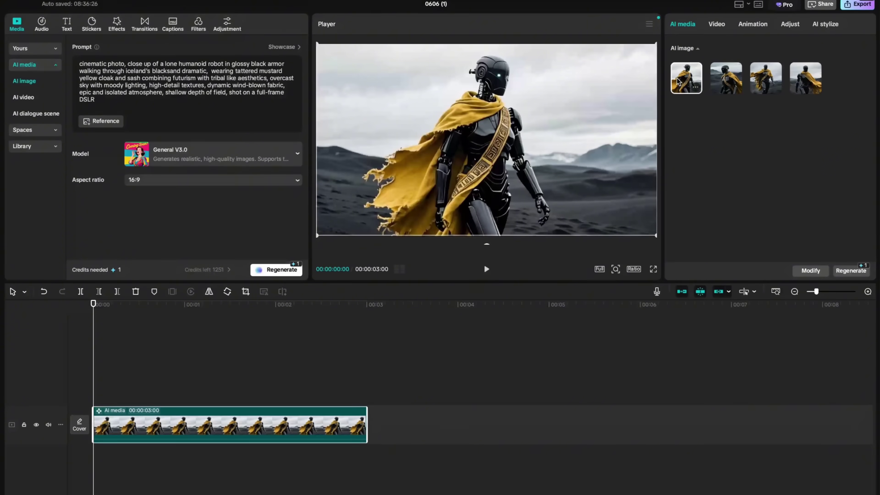
Compare the four generated robot images and use the fourth one for the clip
left_click(725, 80)
left_click(764, 77)
left_click(796, 74)
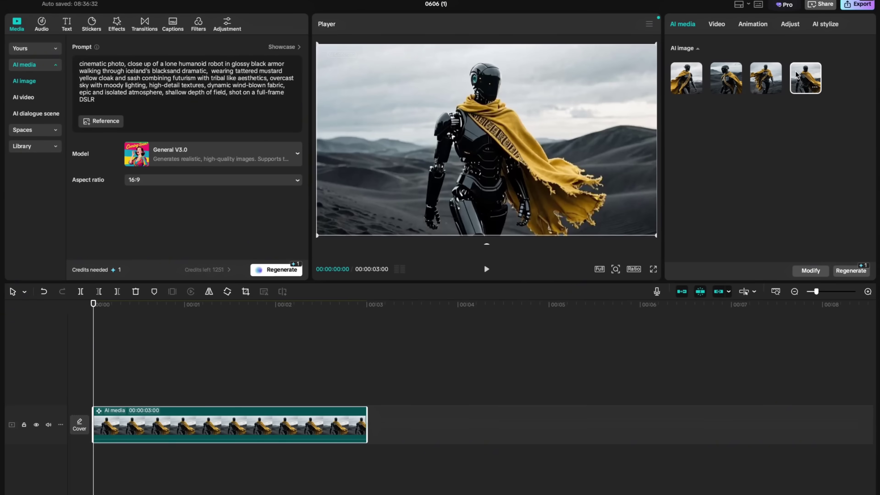
left_click(684, 80)
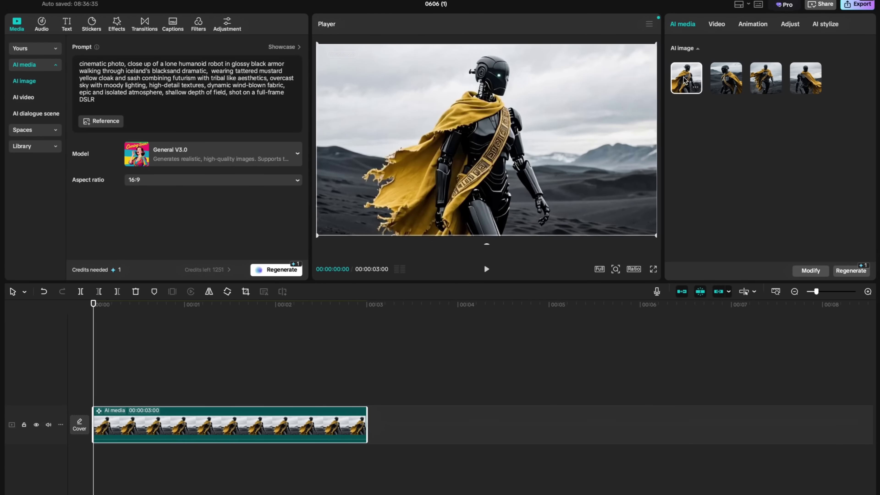
left_click(806, 78)
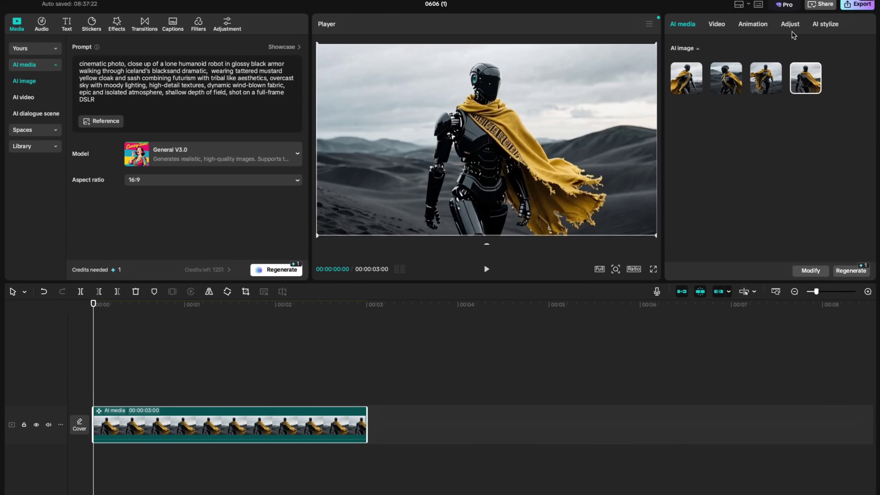
Browse the clip's Adjust color settings
left_click(790, 24)
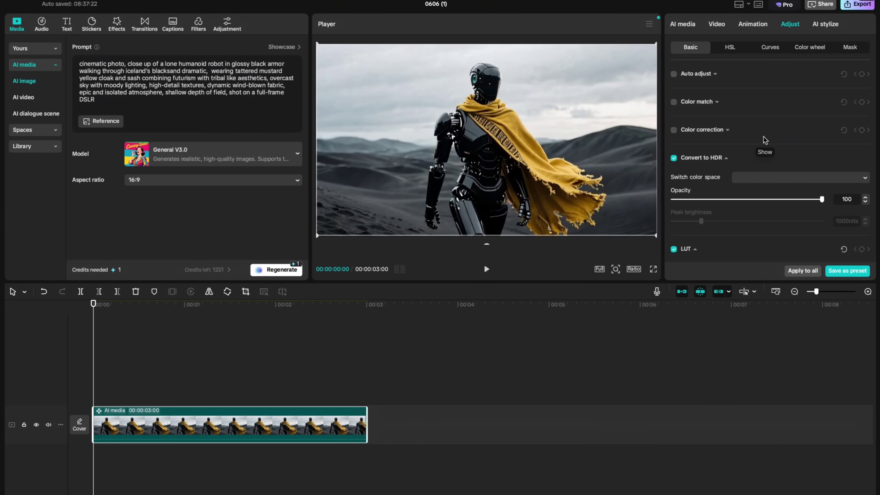
scroll(754, 157, "down", 5)
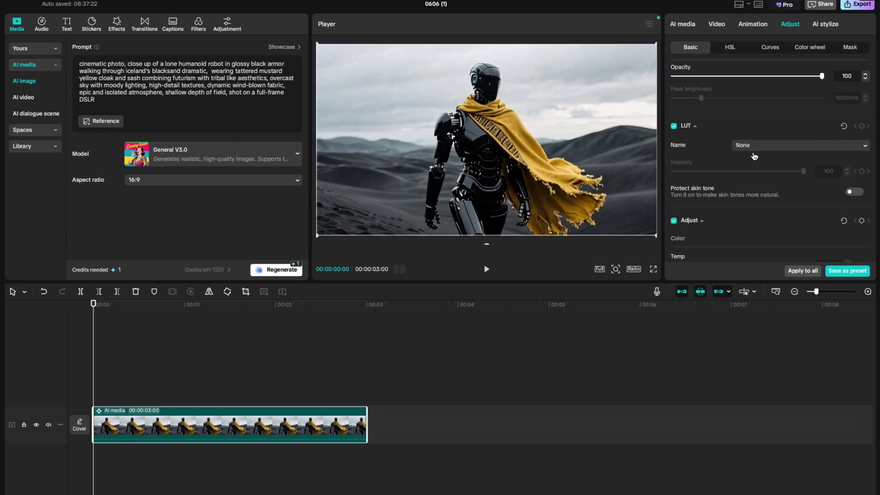
scroll(755, 157, "down", 5)
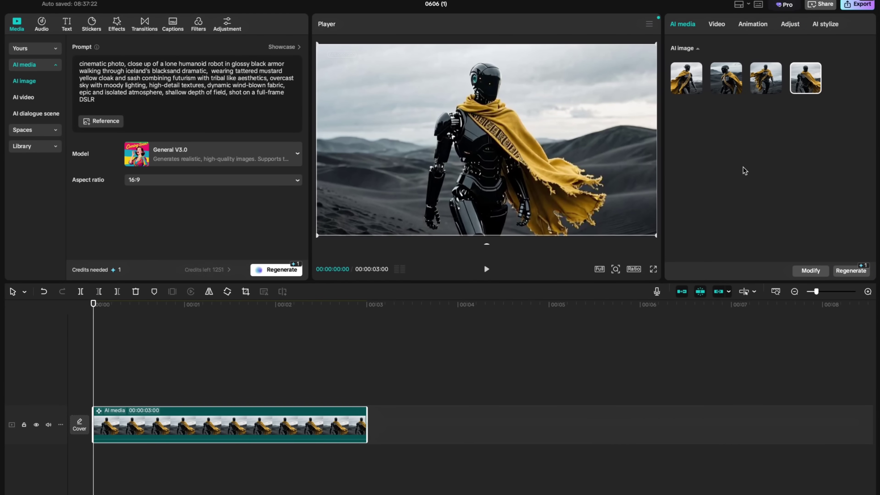
Turn on Enhance image for the robot clip in its Video settings
left_click(715, 26)
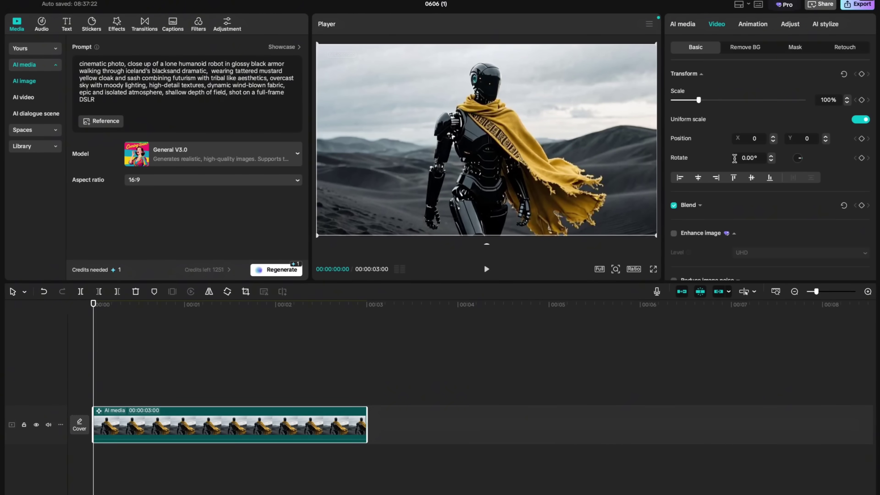
scroll(734, 158, "down", 6)
scroll(698, 115, "up", 3)
left_click(673, 113)
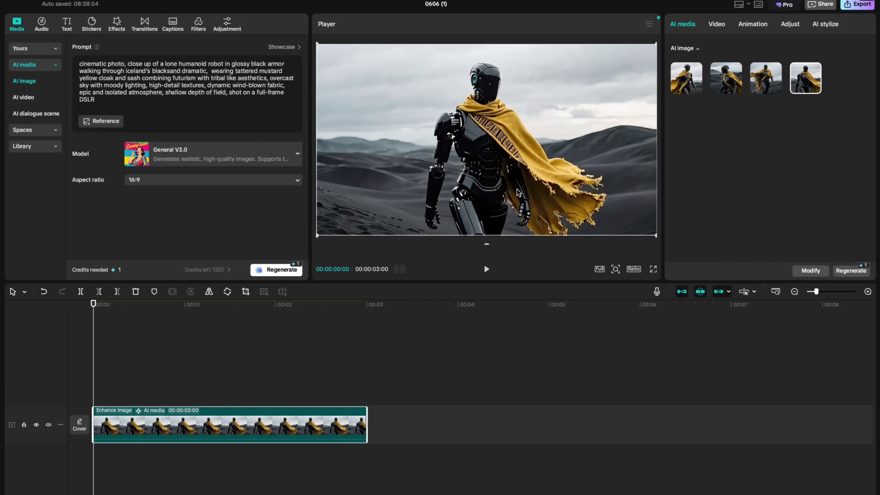
Enable and confirm AI expand, then generate expanded versions of the robot image
left_click(717, 24)
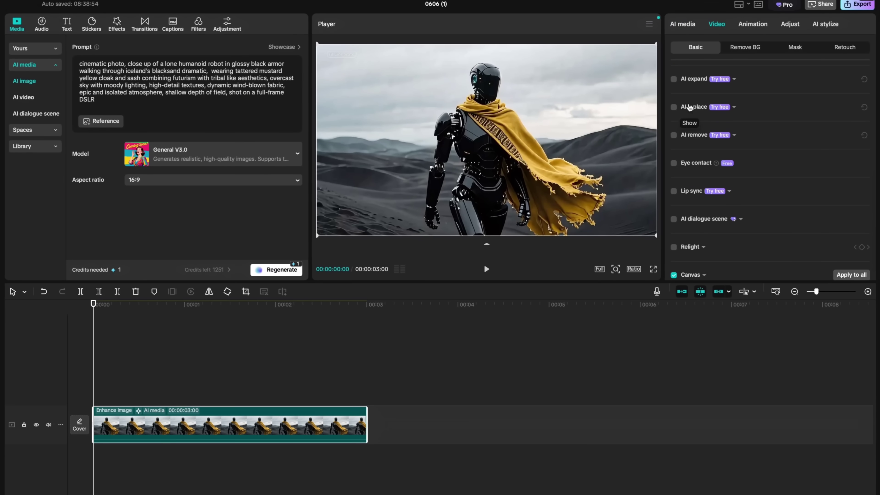
left_click(675, 81)
left_click(495, 294)
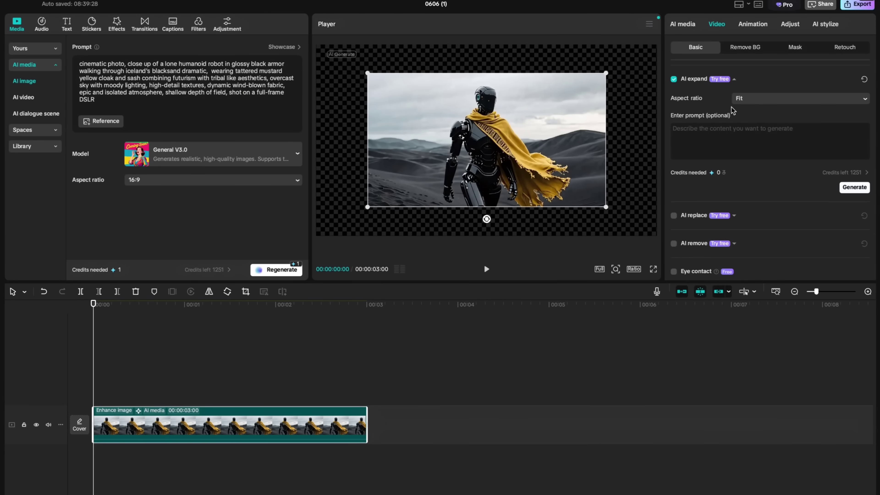
left_click(855, 187)
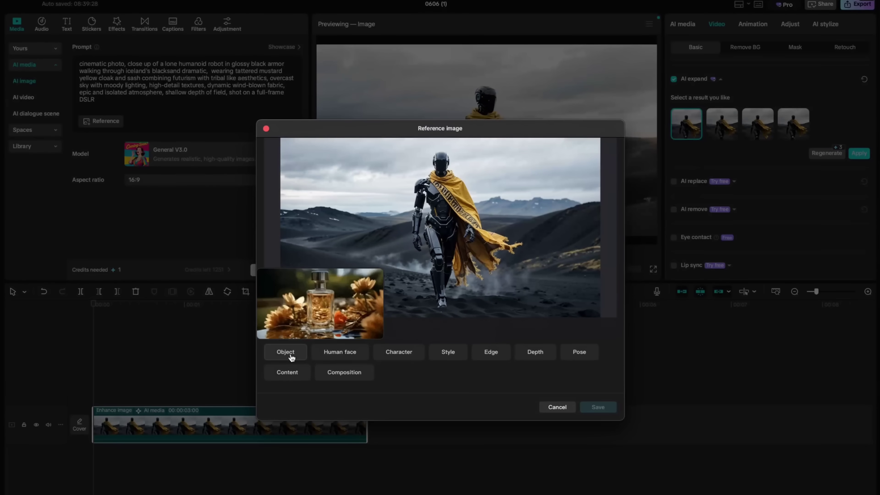
Save the robot as a Character reference with whole-body similarity raised from 40 to 90
mouse_move(341, 352)
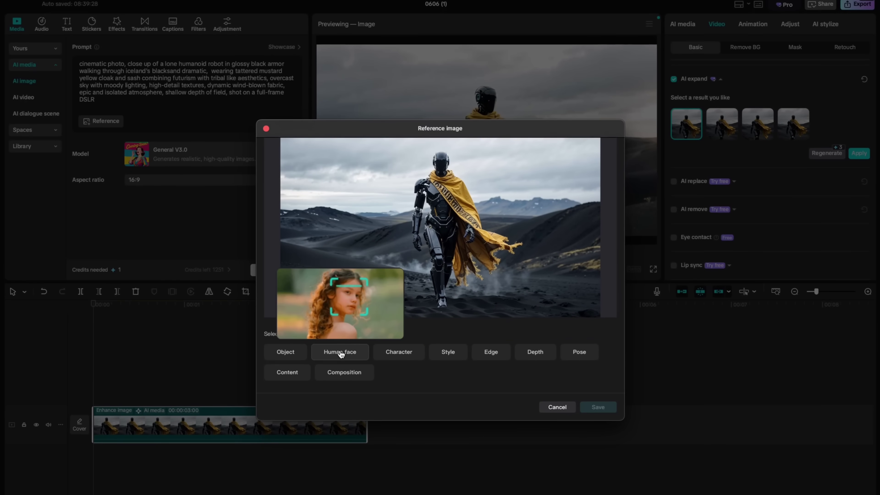
mouse_move(399, 353)
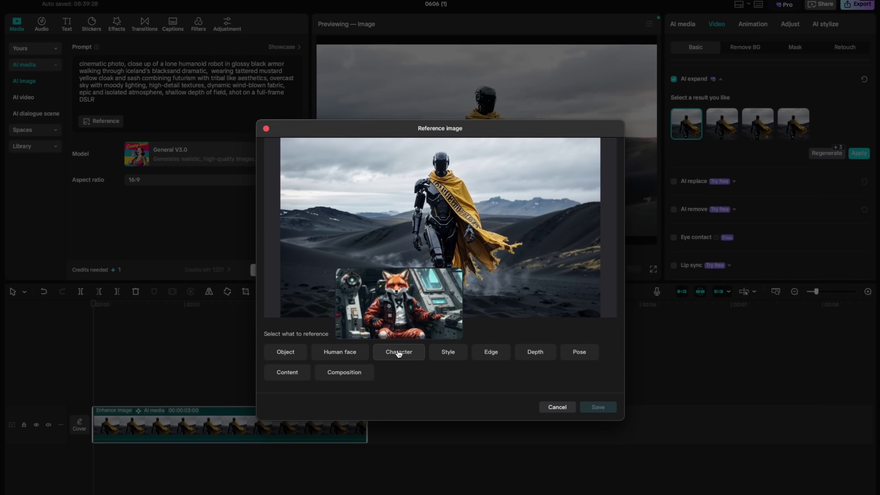
left_click(399, 353)
left_click(295, 304)
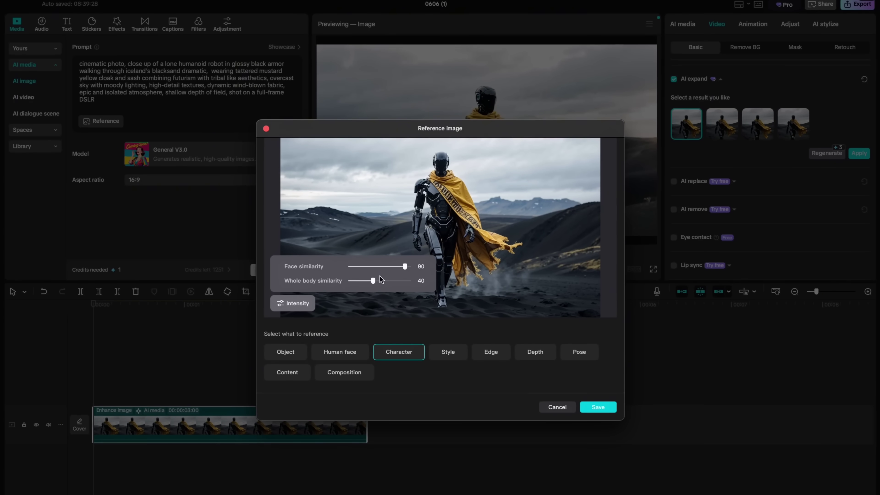
left_click_drag(374, 281, 404, 280)
left_click(601, 407)
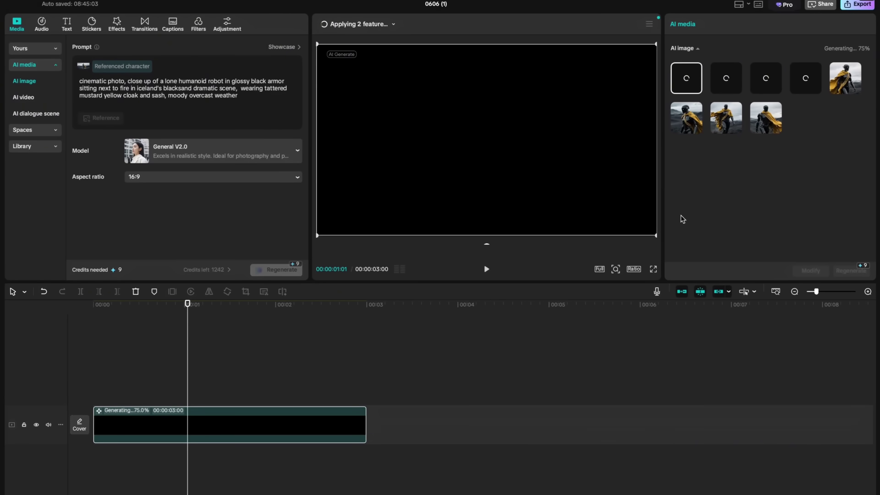
Use the third campfire robot image in the clip and bring up options for the fourth
left_click(774, 87)
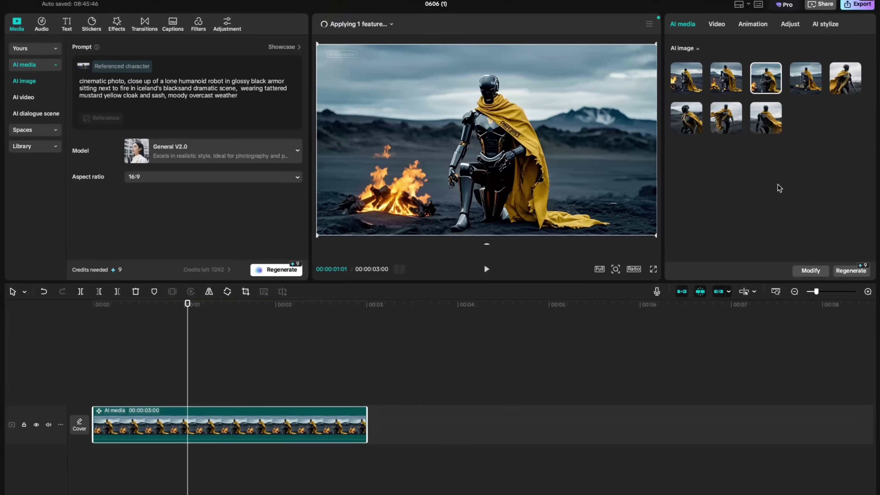
right_click(815, 90)
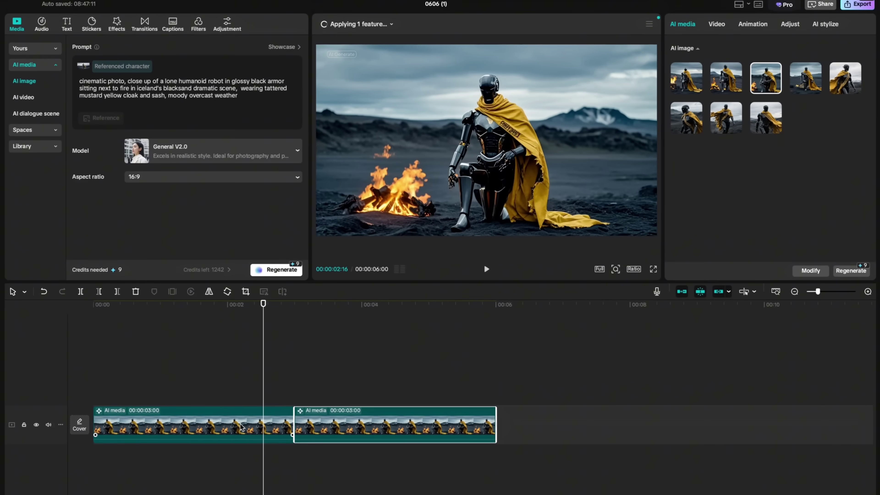
Swap the first clip to the walking robot image and move playback onto the campfire clip
left_click(256, 426)
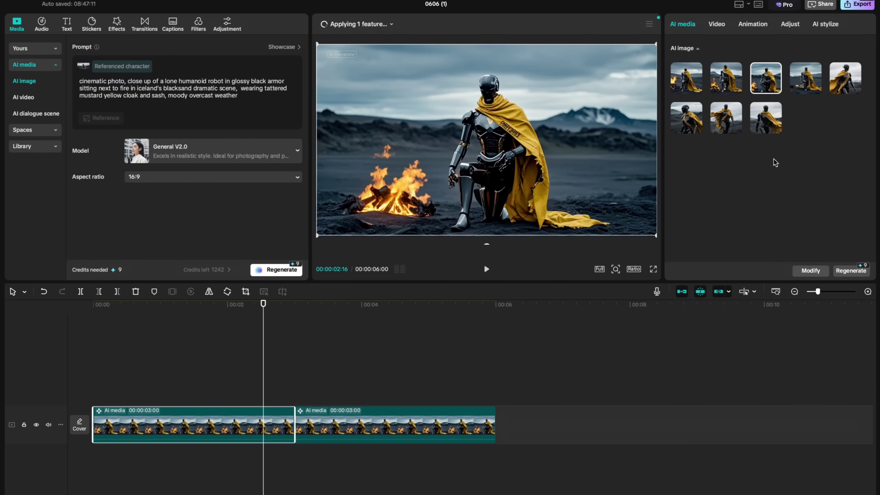
left_click(764, 117)
left_click(366, 424)
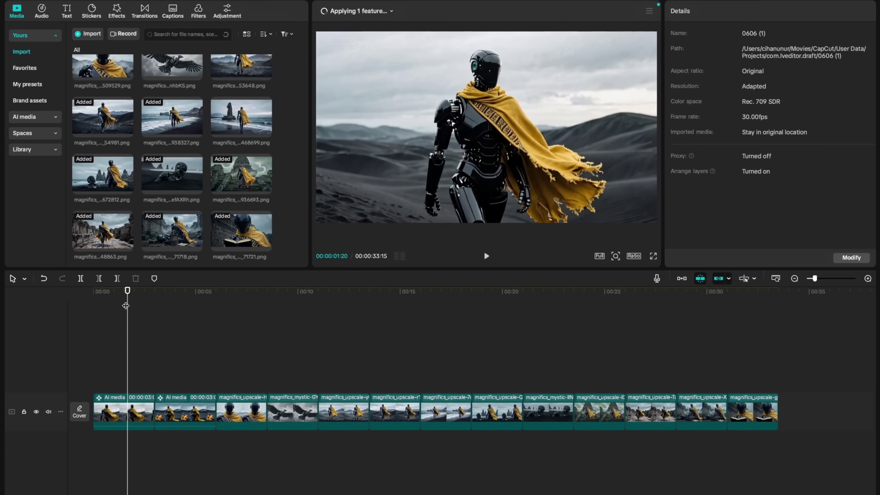
left_click_drag(126, 306, 581, 332)
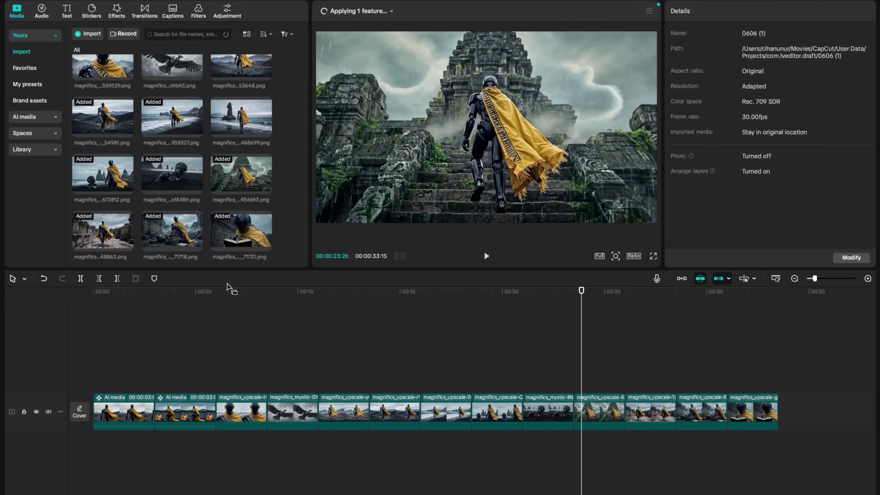
Switch AI media to Image to video, trying first/last frame inputs before settling on one image
left_click(40, 118)
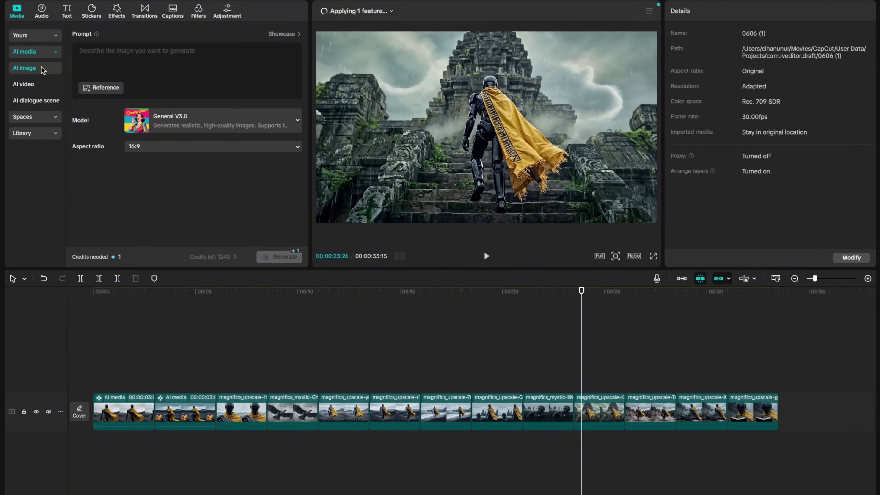
left_click(23, 84)
left_click(151, 35)
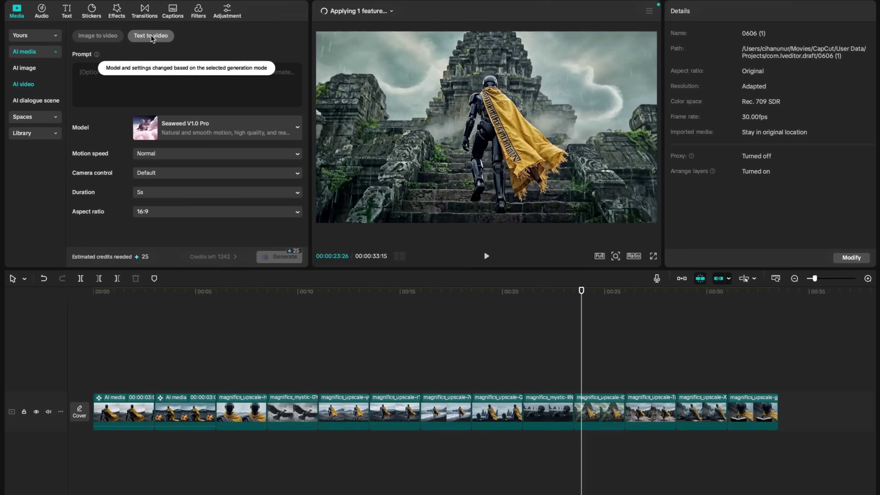
left_click(104, 37)
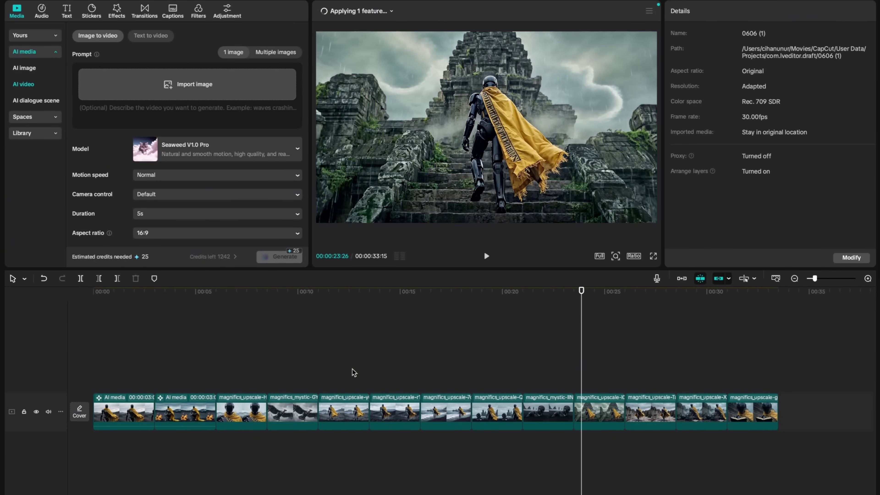
left_click(275, 52)
left_click(236, 50)
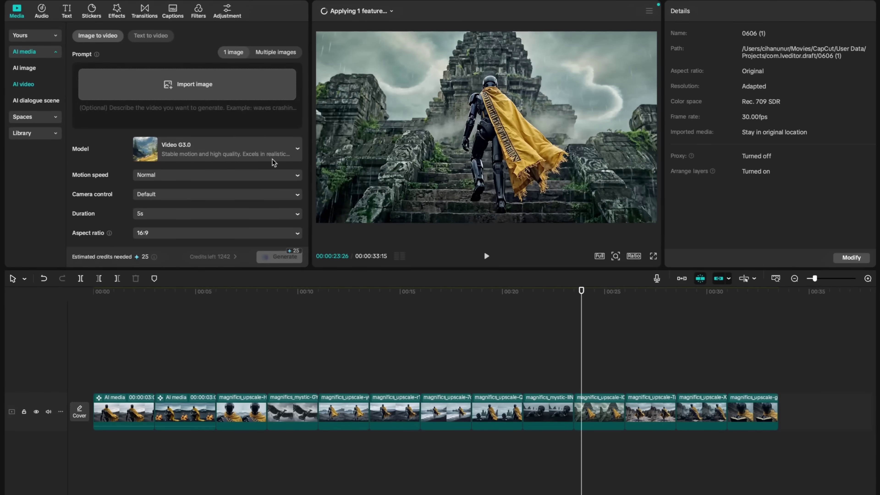
left_click(278, 52)
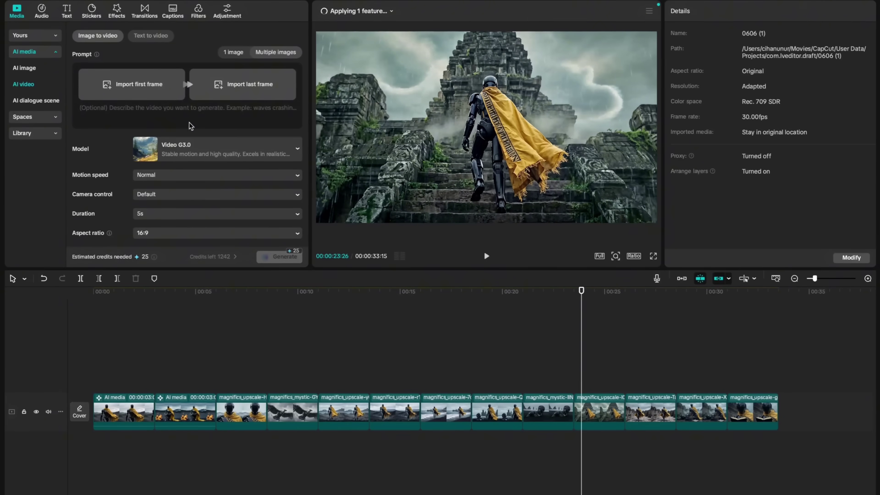
left_click(233, 53)
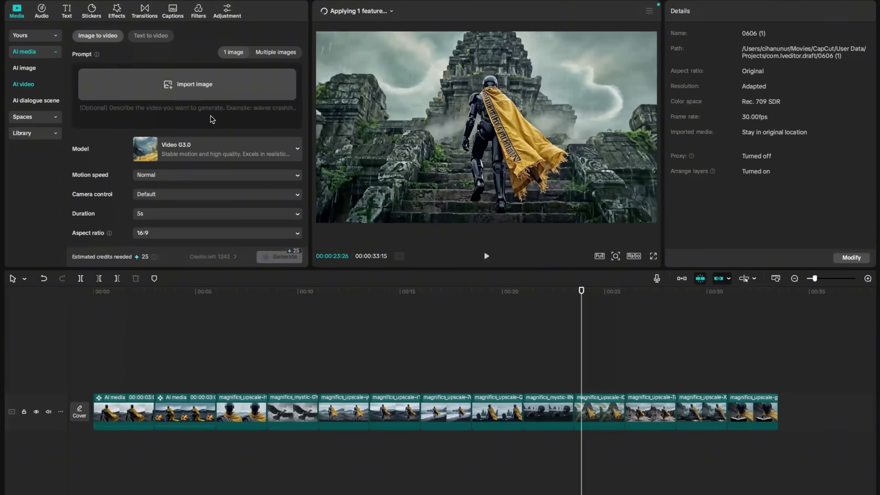
Send the third clip's close-up robot image to Image to video with the prompt 'the robot is looking around'
left_click(232, 416)
right_click(229, 415)
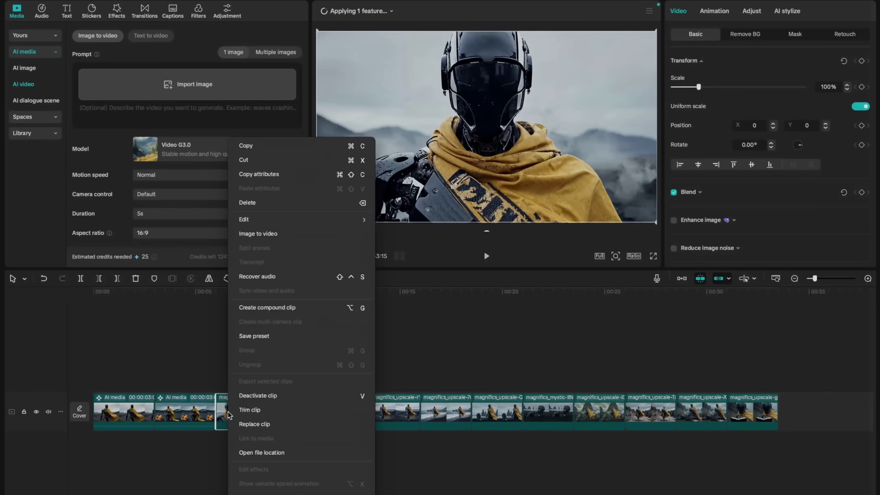
left_click(288, 235)
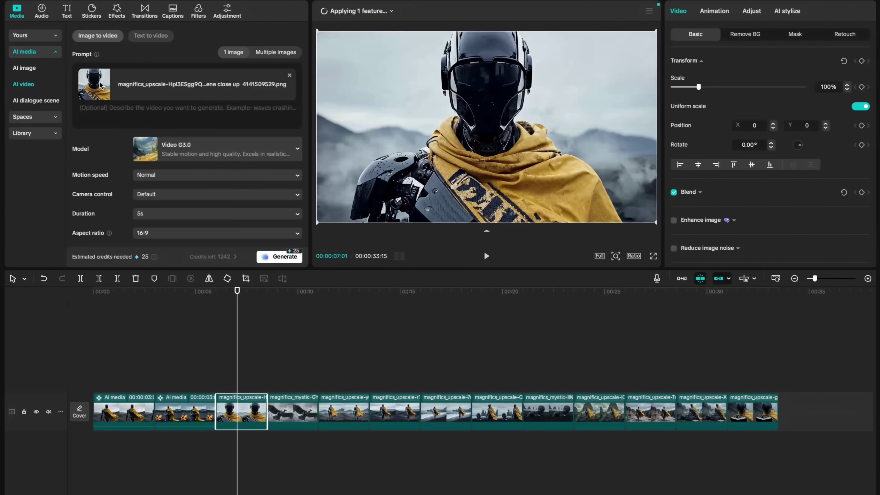
left_click(124, 109)
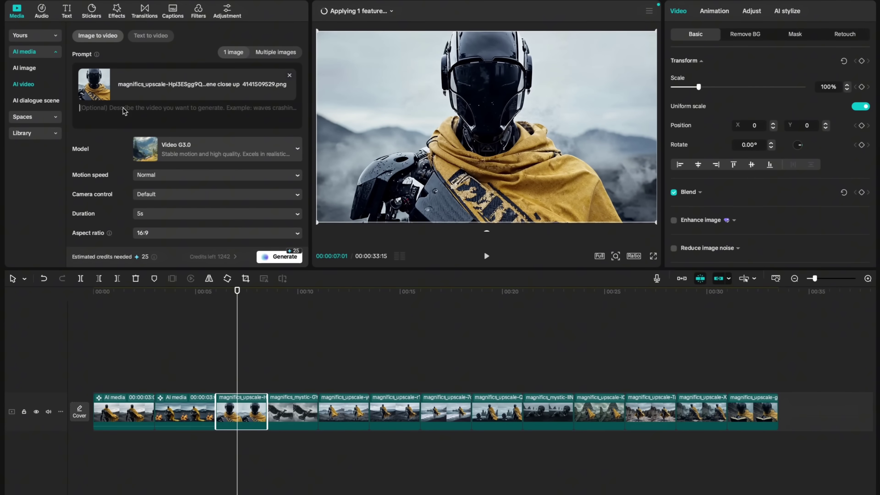
type("the robot is looking around")
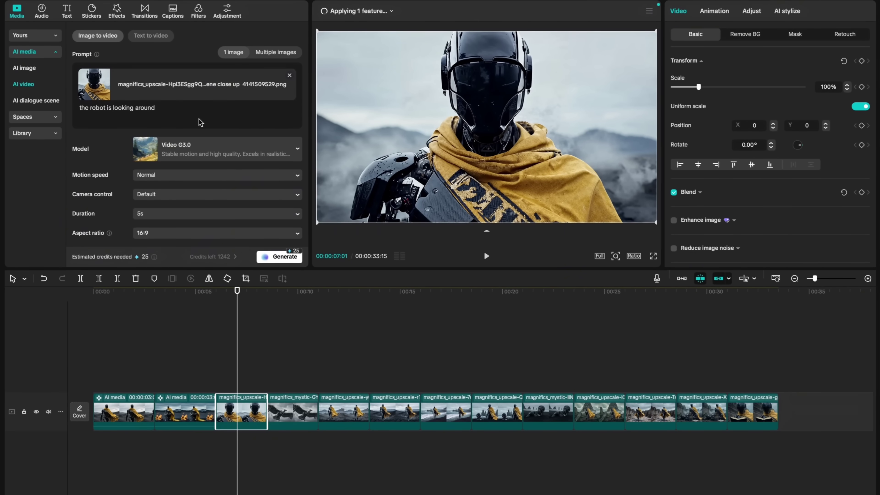
Keep the Video G3.0 model, 5s duration and 16:9 aspect ratio
left_click(204, 150)
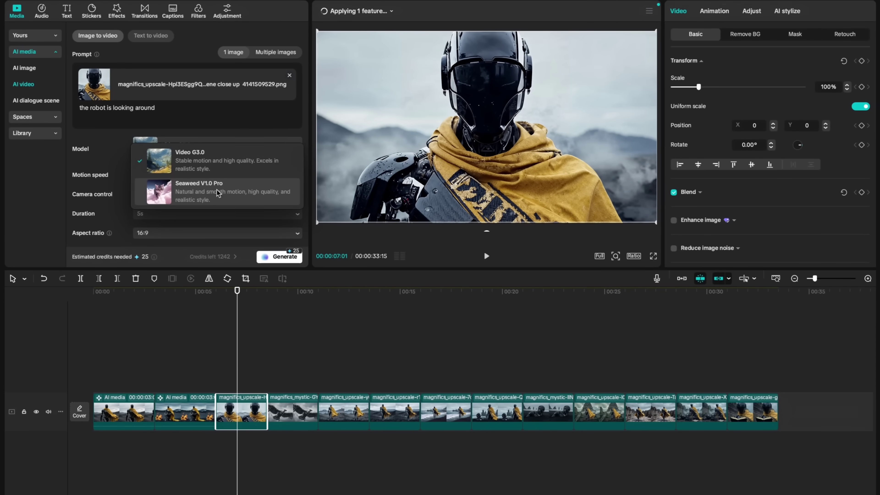
left_click(211, 158)
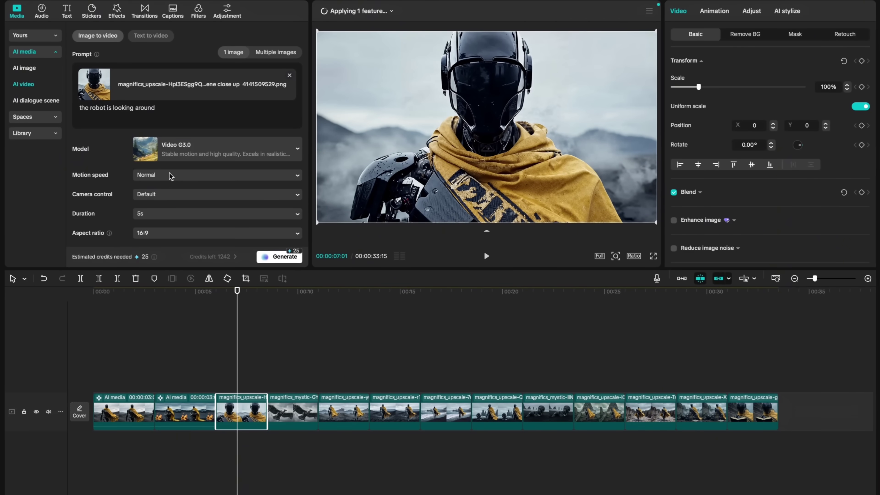
left_click(149, 214)
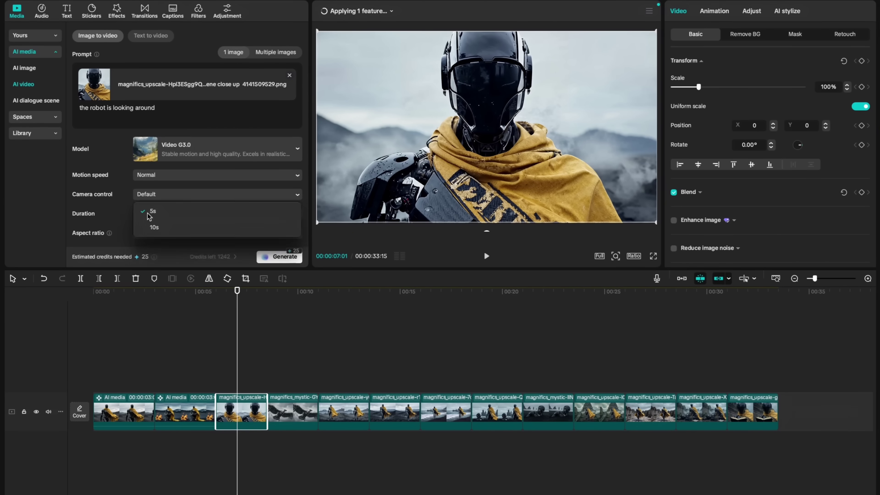
left_click(175, 212)
left_click(165, 233)
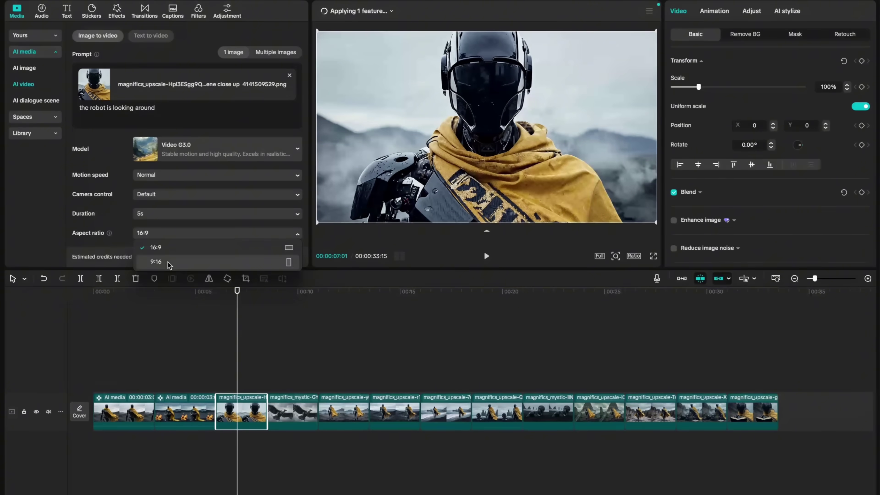
left_click(171, 248)
Generate the looking-around robot video and play it back in the preview
left_click(277, 256)
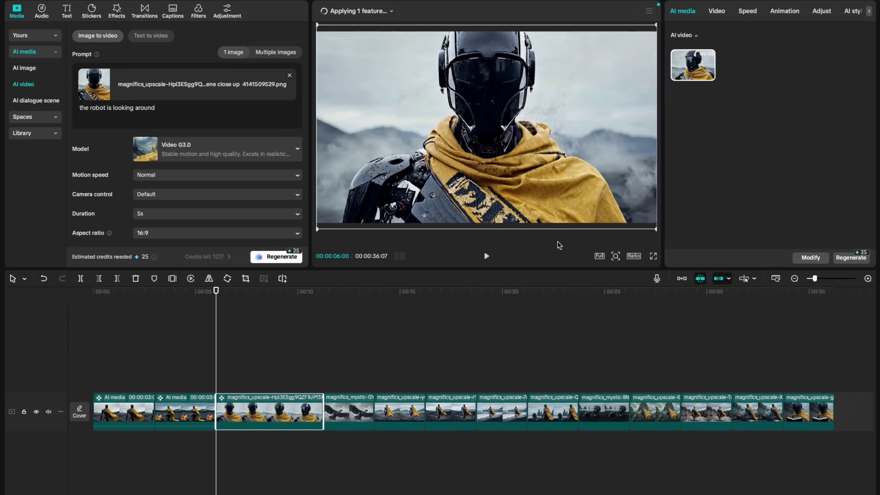
left_click(485, 256)
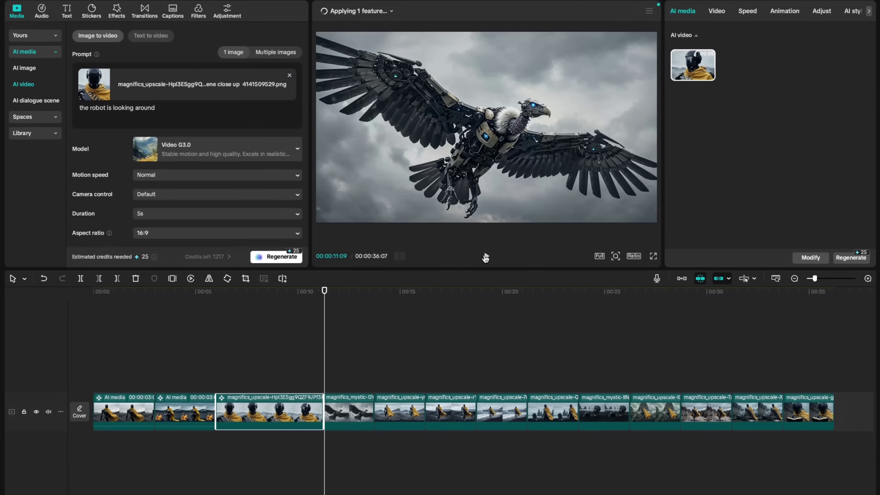
left_click(485, 256)
Trim the end of the generated robot clip shorter on the timeline
left_click(357, 369)
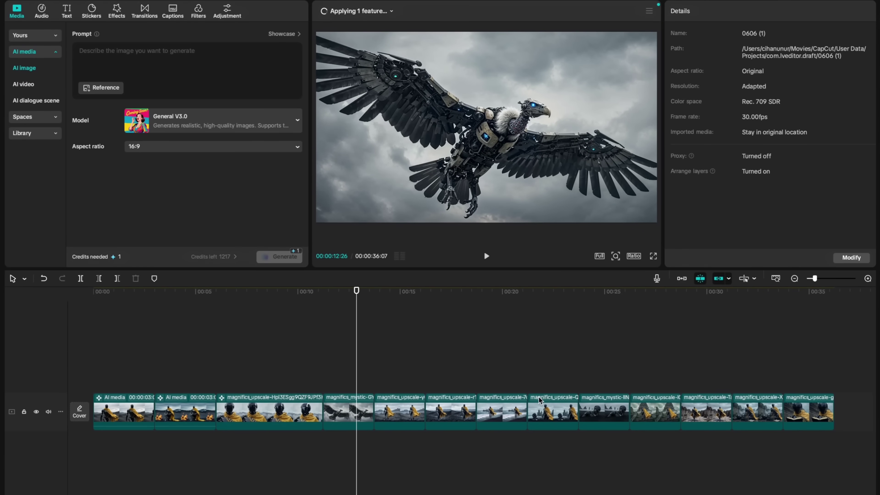
left_click(286, 357)
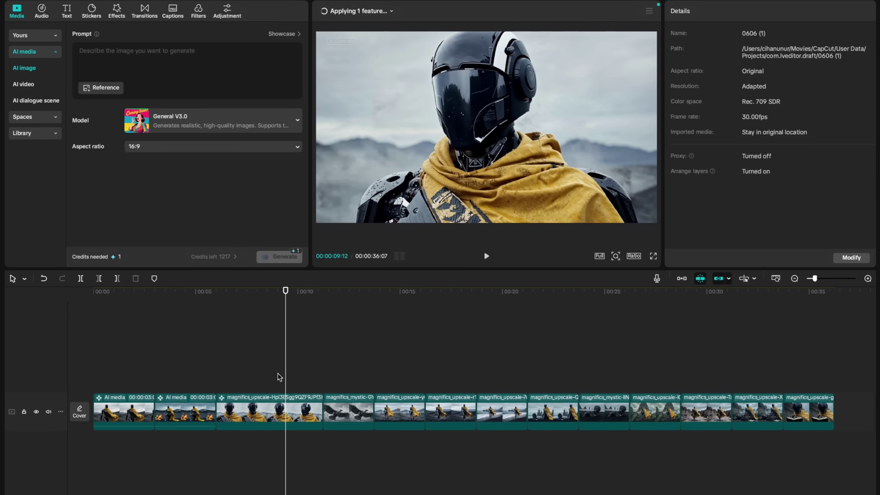
left_click(265, 413)
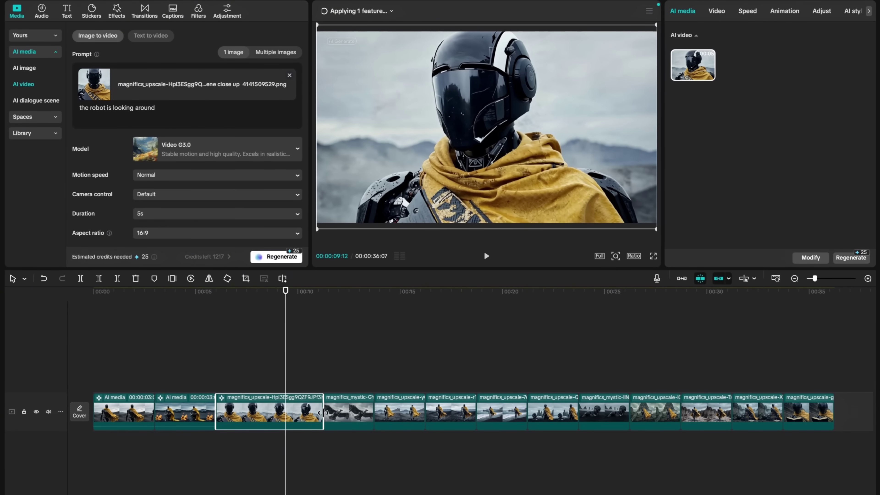
left_click_drag(323, 412, 270, 412)
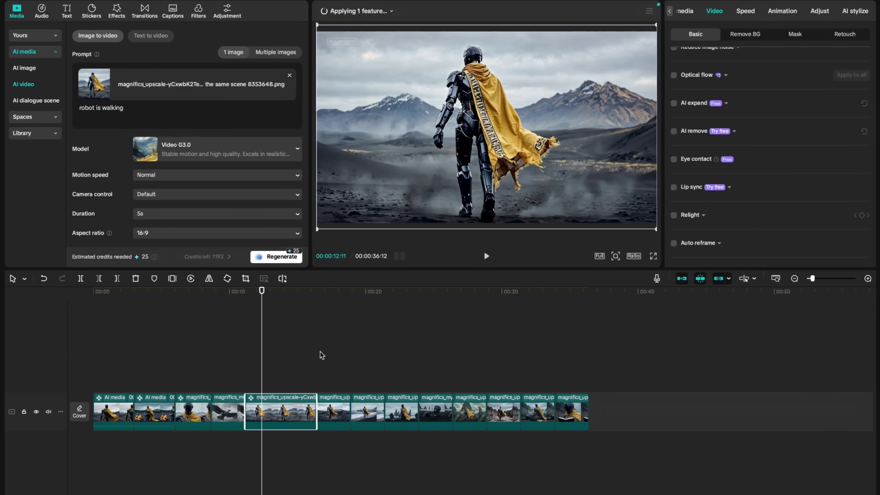
Enable AI remove on the walking-robot clip and play it back in the preview
scroll(736, 74, "up", 1)
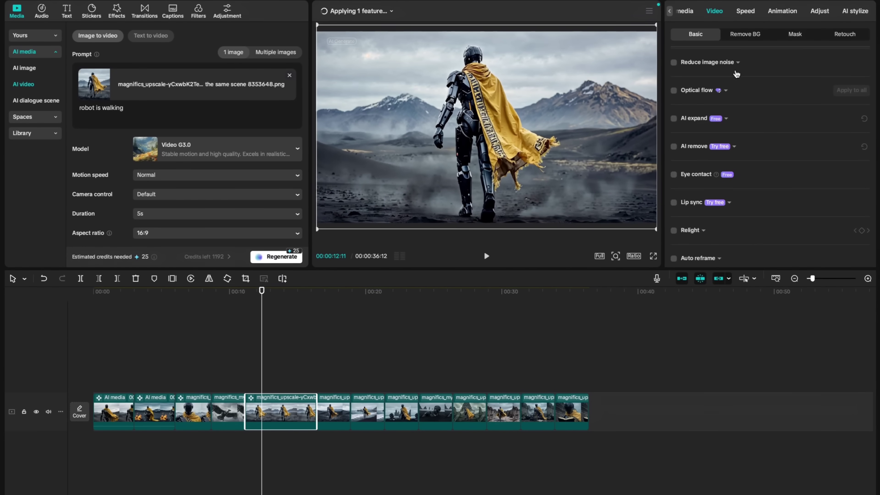
left_click(674, 146)
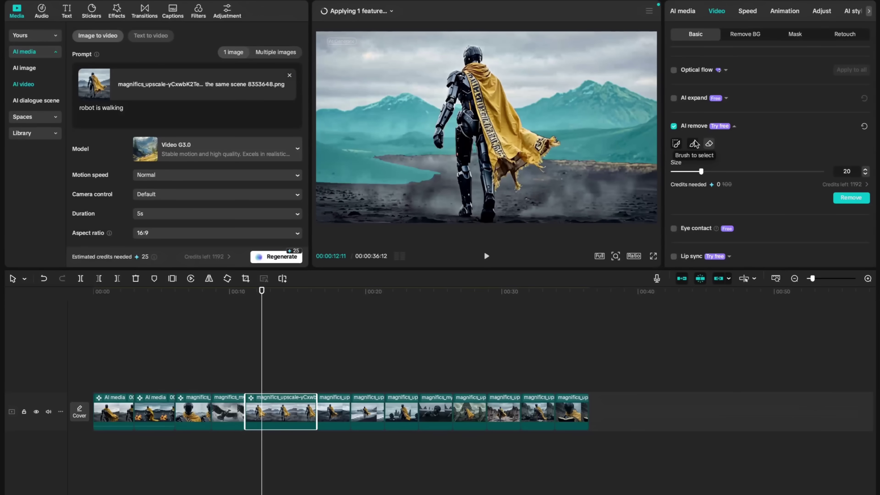
left_click(487, 255)
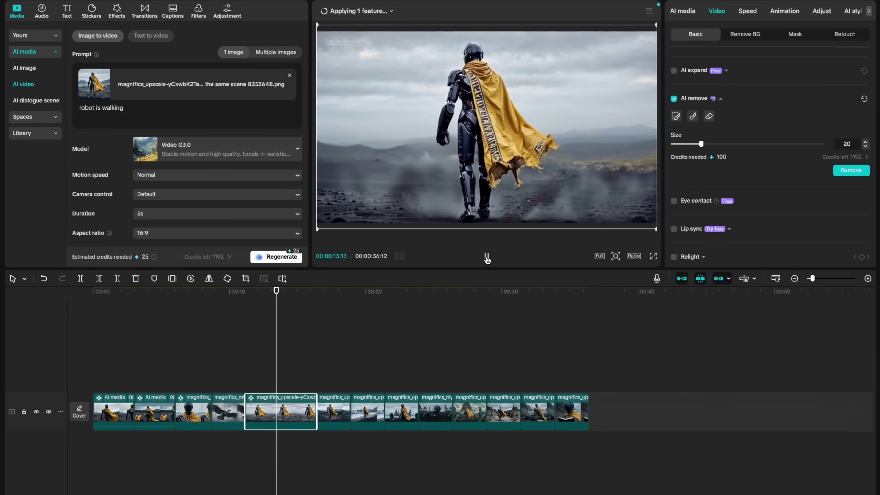
left_click(487, 255)
Start an AI video in the first-and-last-frame image mode
left_click(583, 369)
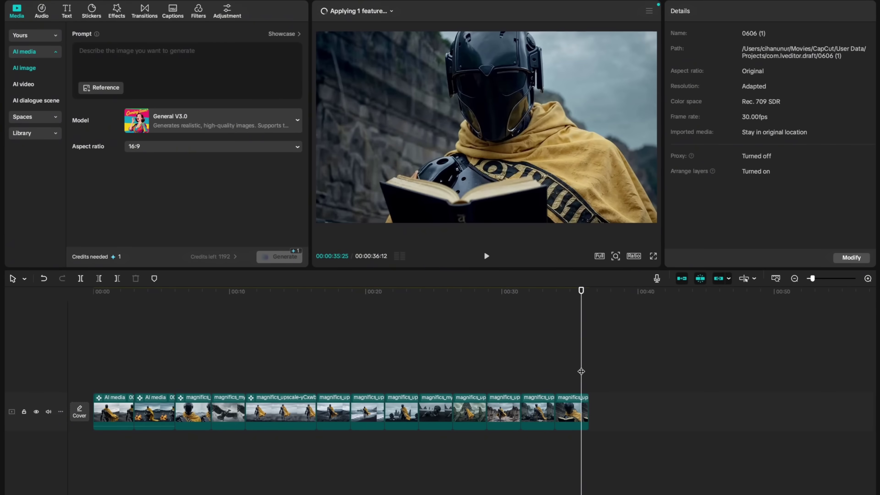
left_click(601, 370)
left_click(10, 85)
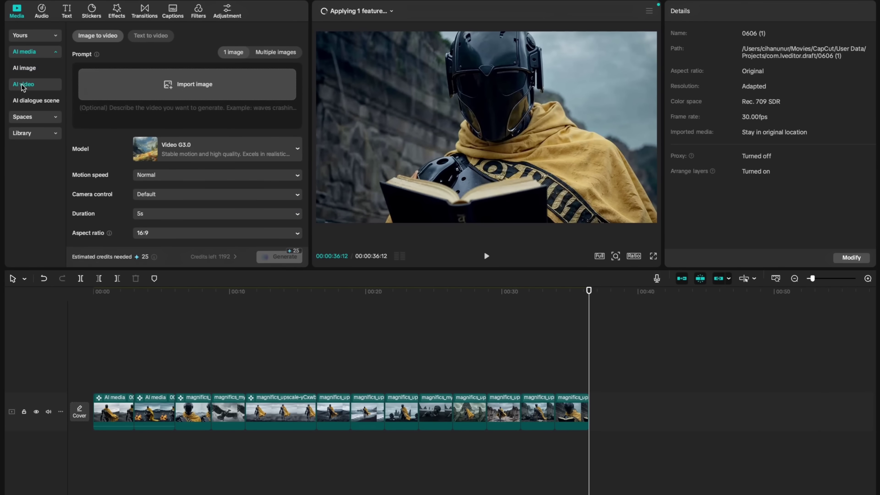
left_click(274, 52)
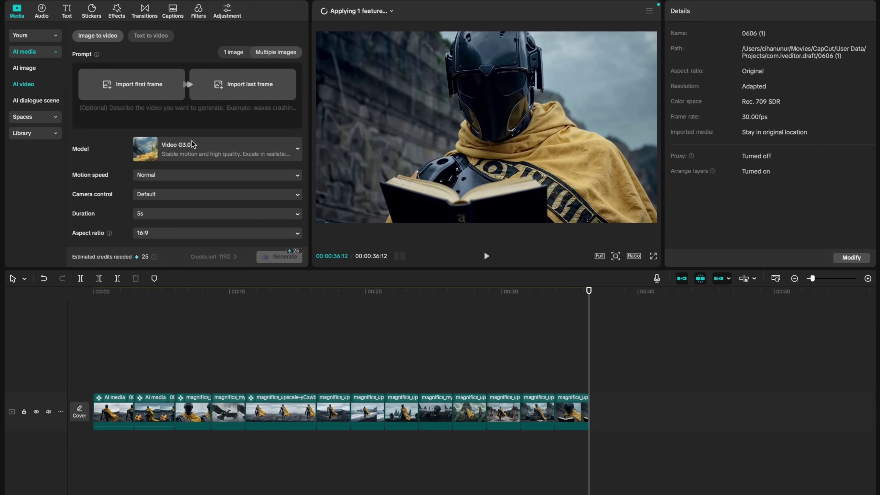
Import the robot-reading-a-book image as the first frame
left_click(133, 98)
left_click(538, 78)
key("space")
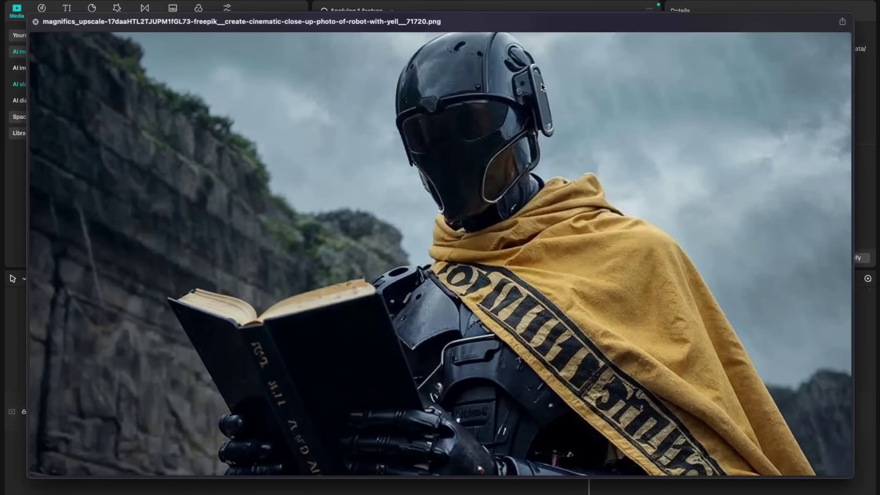
key("space")
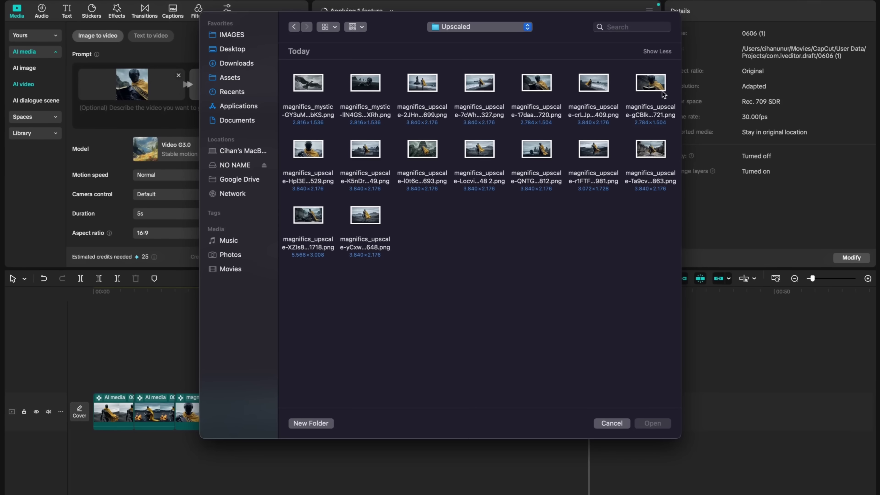
Set the last-frame robot image and switch the video model to Seaweed V1.0
left_click(651, 83)
key("space")
key("space")
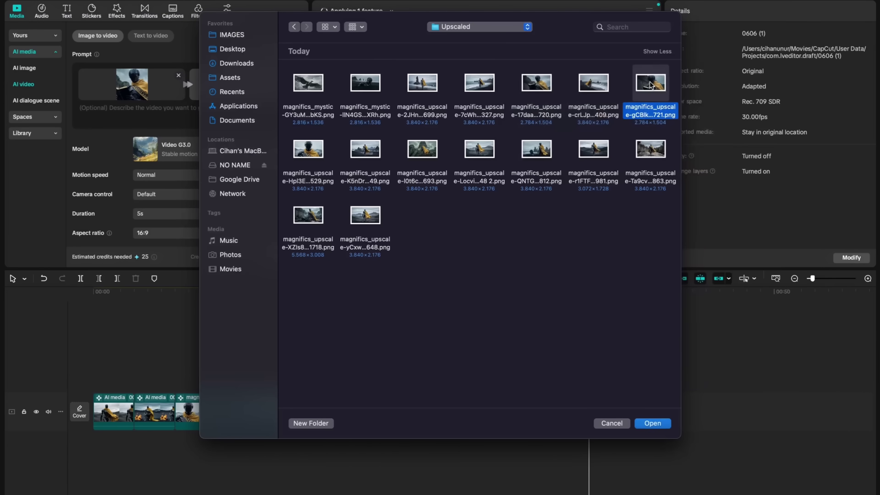
key("Return")
left_click(230, 151)
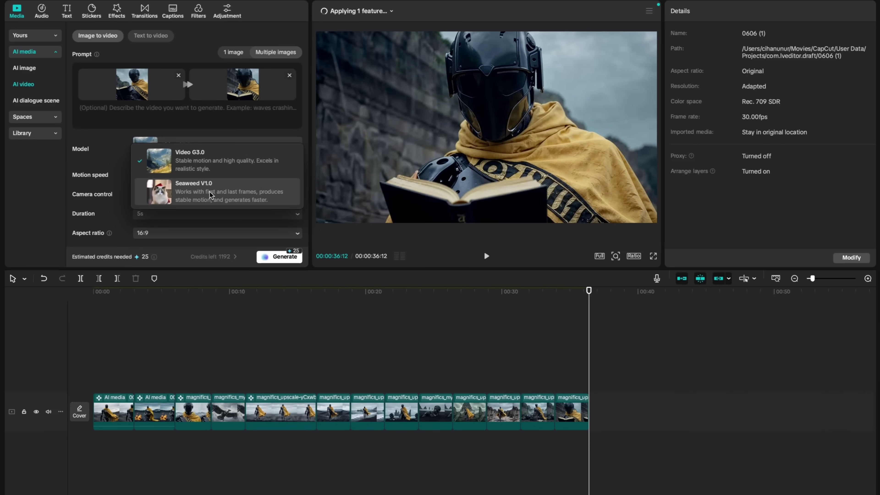
left_click(164, 189)
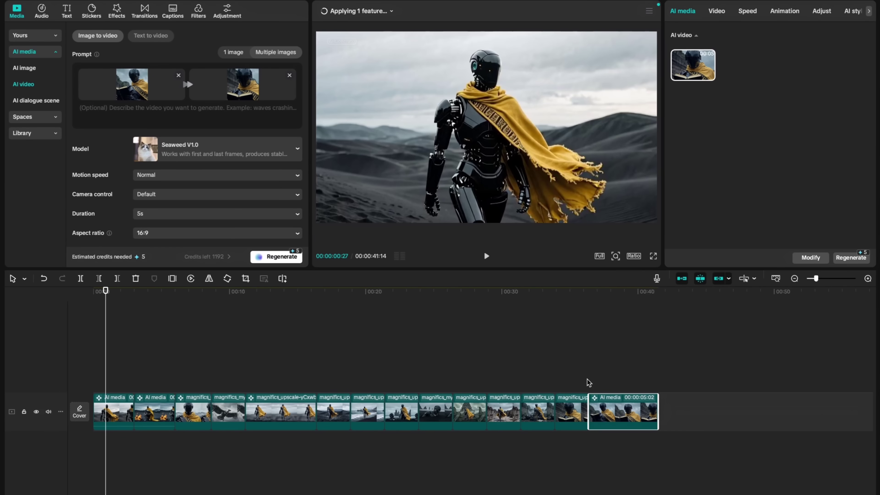
Play the new AI clip, then jump to the robot-in-sand shot near 00:25
left_click(589, 291)
left_click(487, 256)
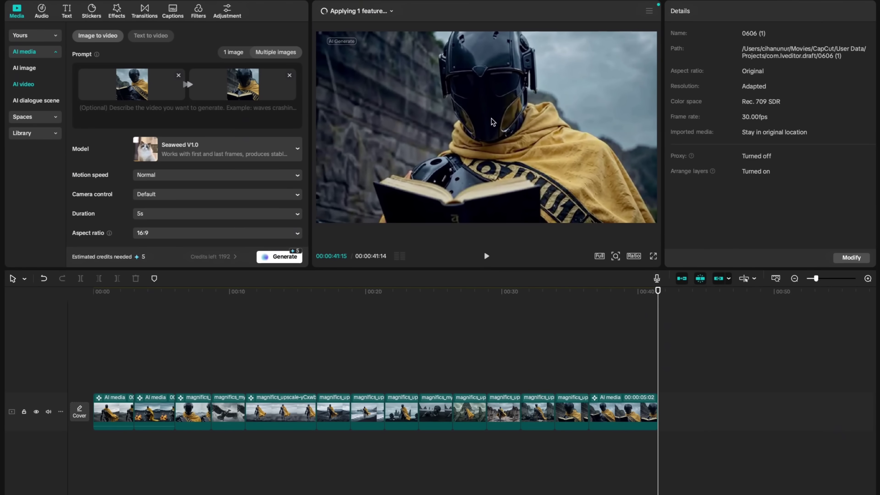
left_click(435, 364)
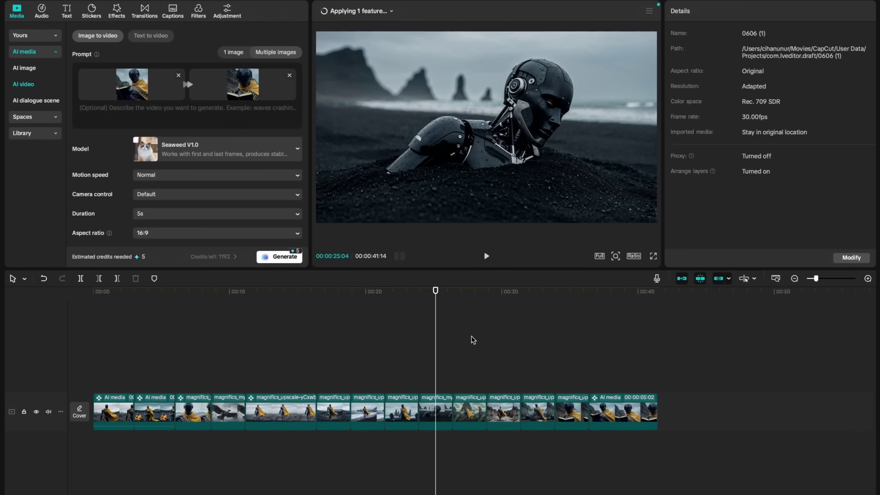
Enable lip sync on the sand clip with the line 'We've lost the battle, made mistakes. Era of Wisdom is over.'
left_click(436, 413)
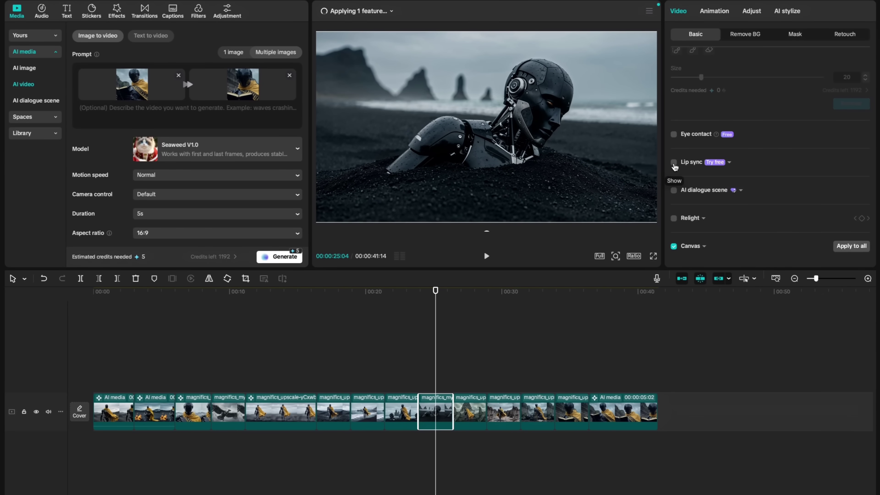
left_click(674, 162)
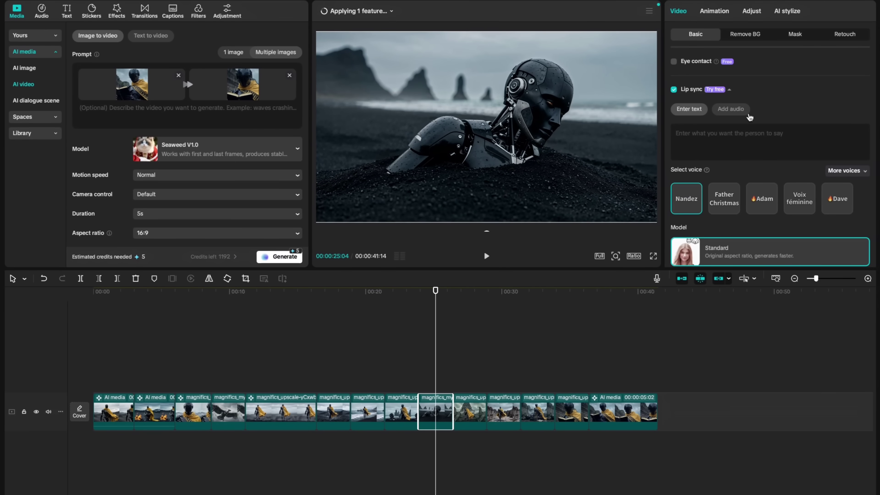
left_click(743, 148)
type("We've lost the battle, made mistakes. Era of Wisdom is o")
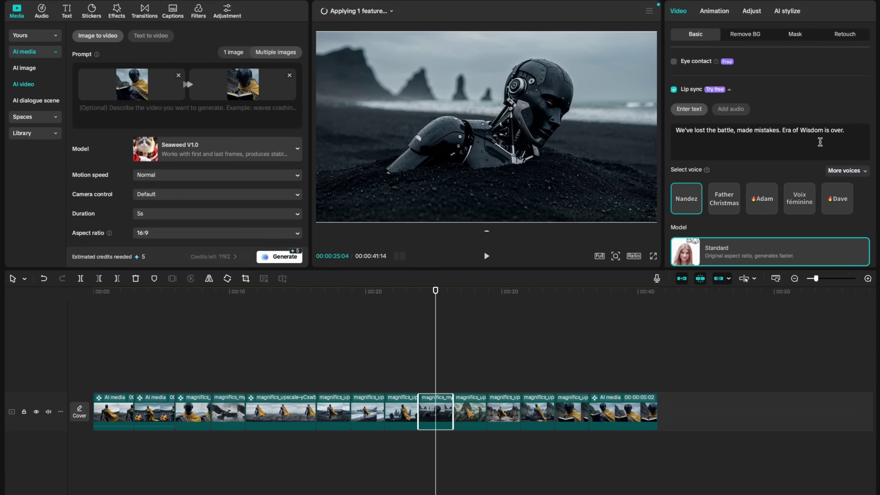
Browse the English voices in the full voice library and pick Lucca
left_click(842, 172)
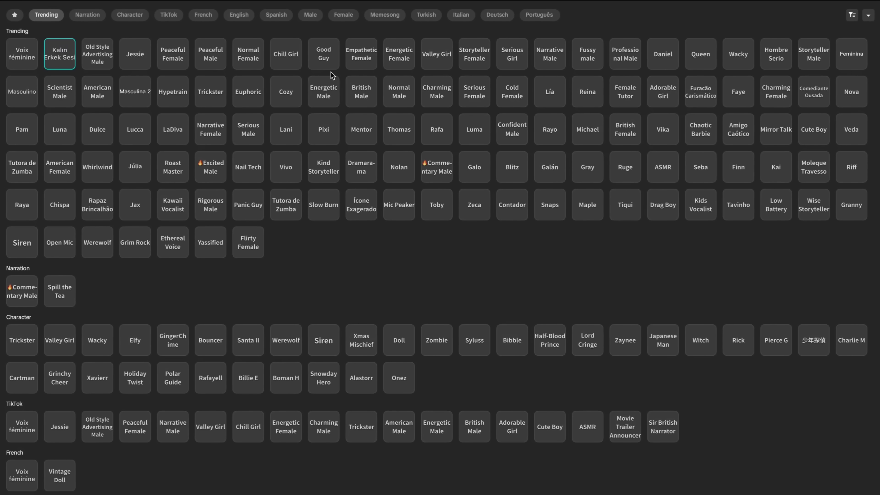
left_click(239, 15)
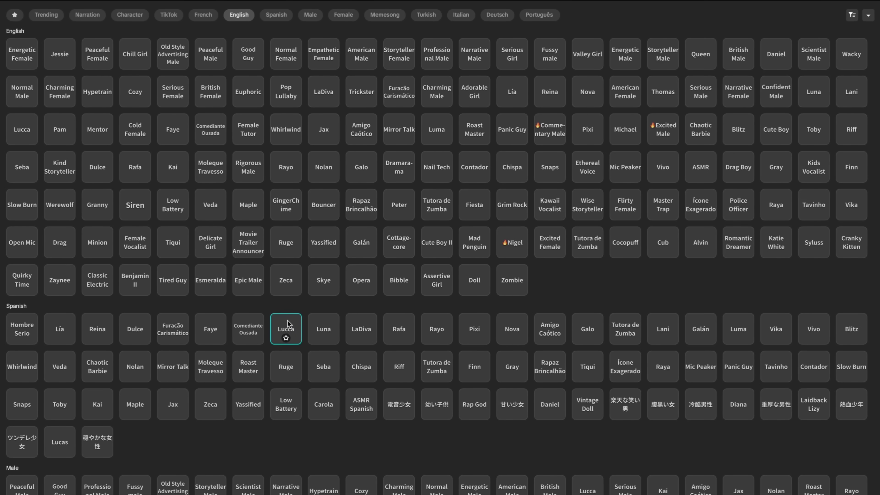
scroll(624, 393, "down", 10)
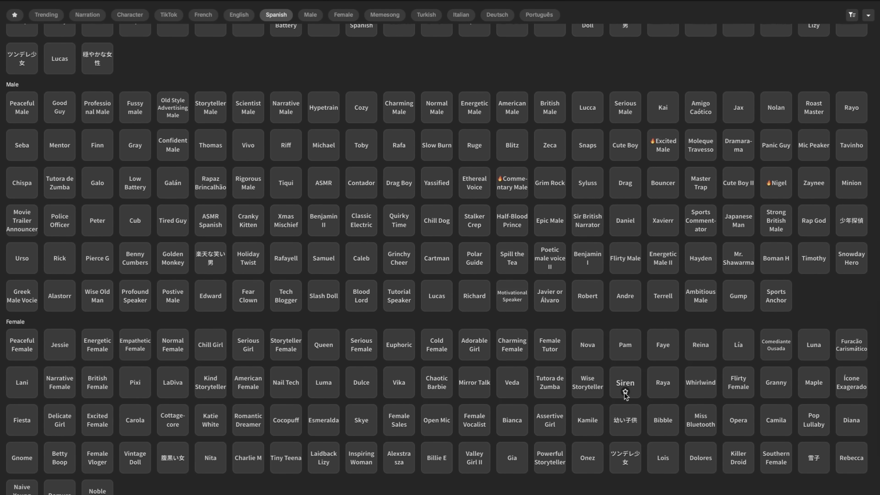
scroll(624, 393, "up", 8)
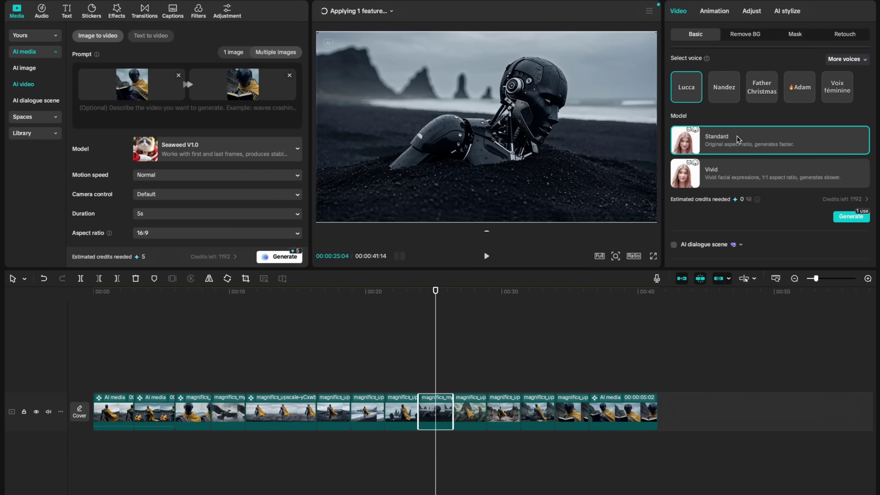
Generate the Lucca lip sync for the sand clip and play the result
left_click(851, 217)
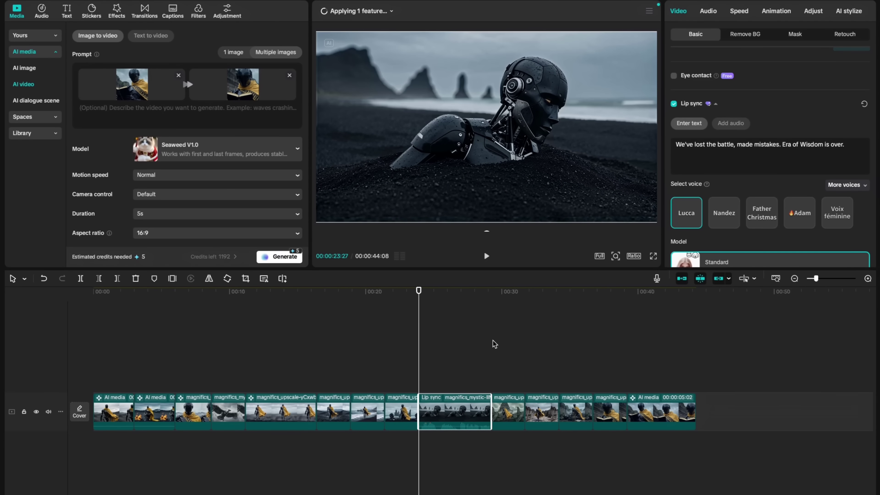
left_click(486, 257)
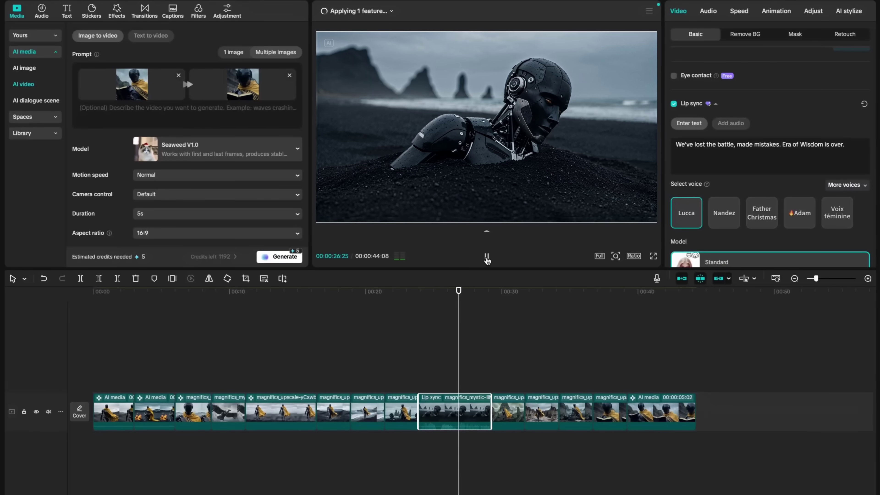
left_click(487, 257)
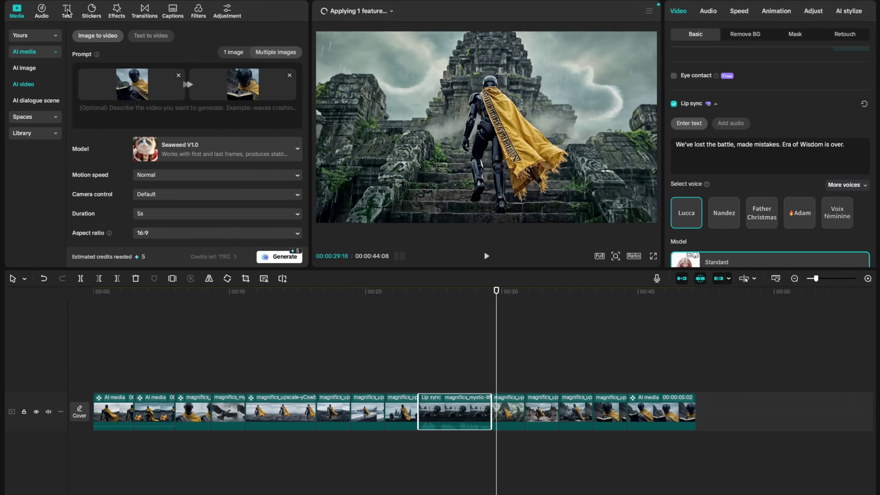
Add a text clip at the film start reading 'World as we know has ended!'
left_click(67, 12)
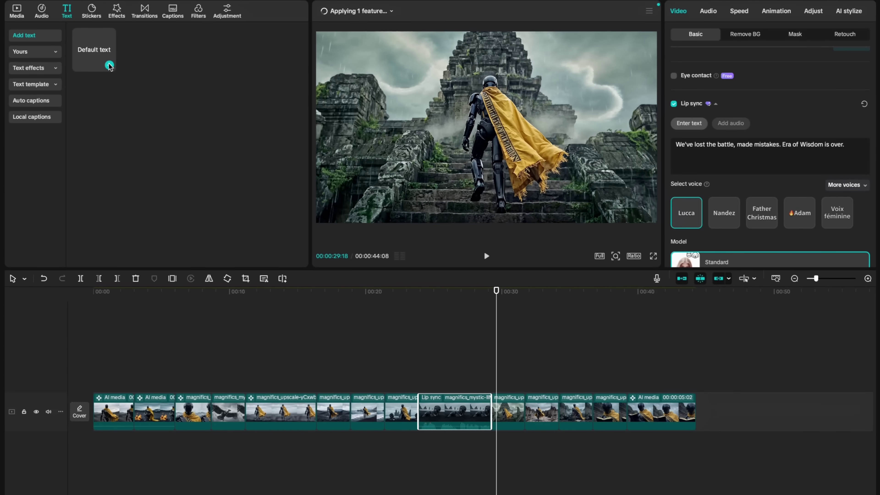
left_click(109, 66)
left_click_drag(504, 384, 102, 387)
left_click(94, 360)
left_click(108, 387)
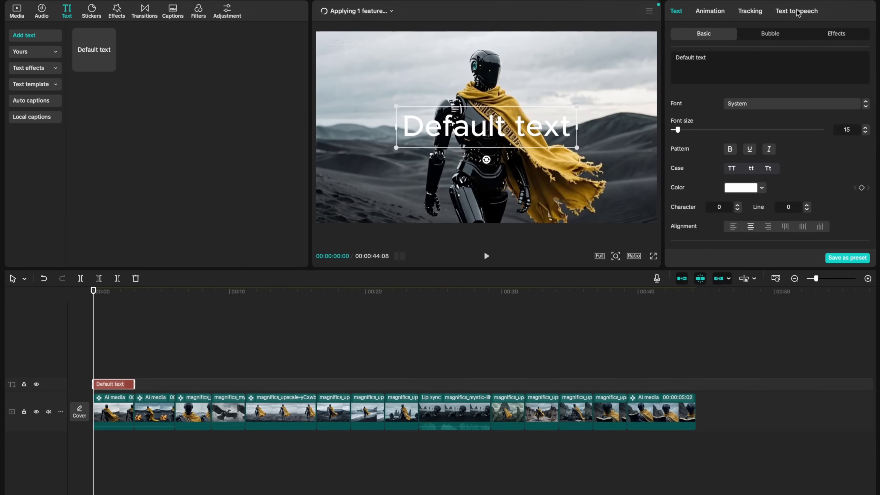
triple_click(701, 59)
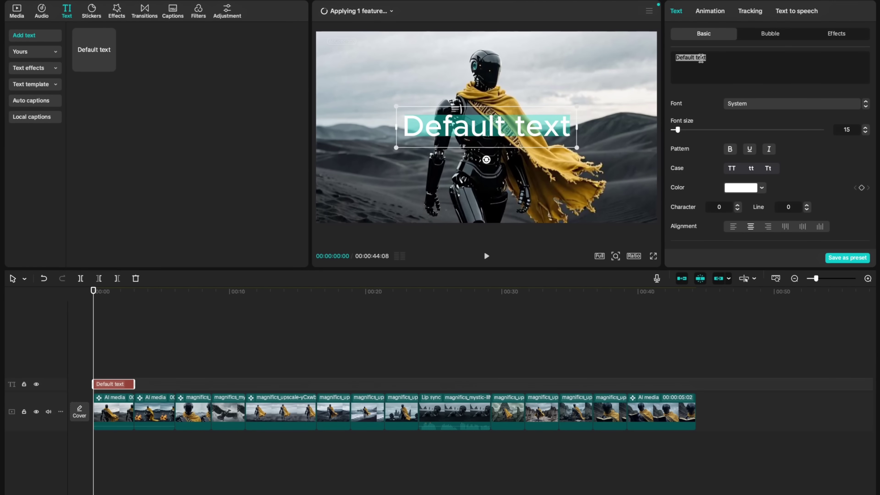
type("World as we")
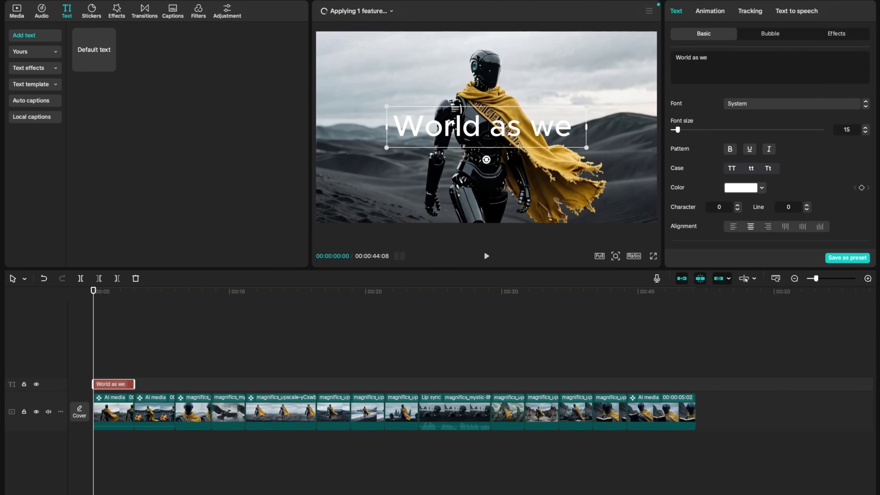
type(" know has ended!")
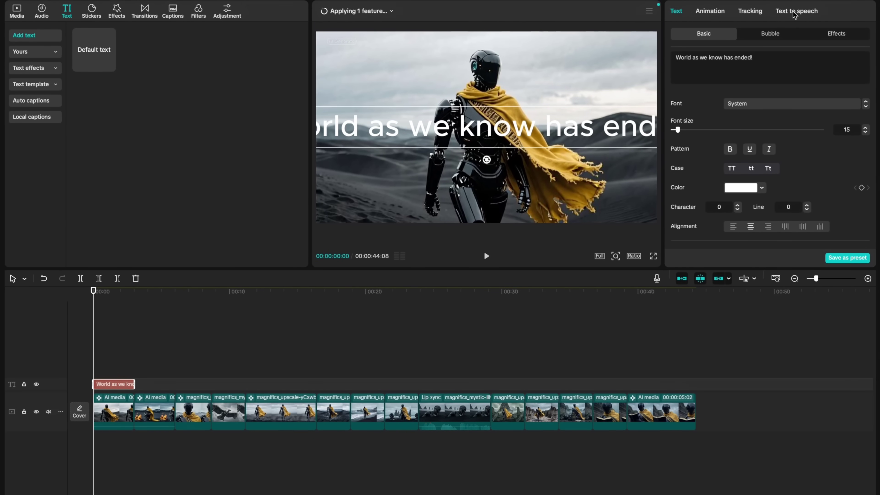
Generate speech from the text using the Narrative Male voice
left_click(794, 14)
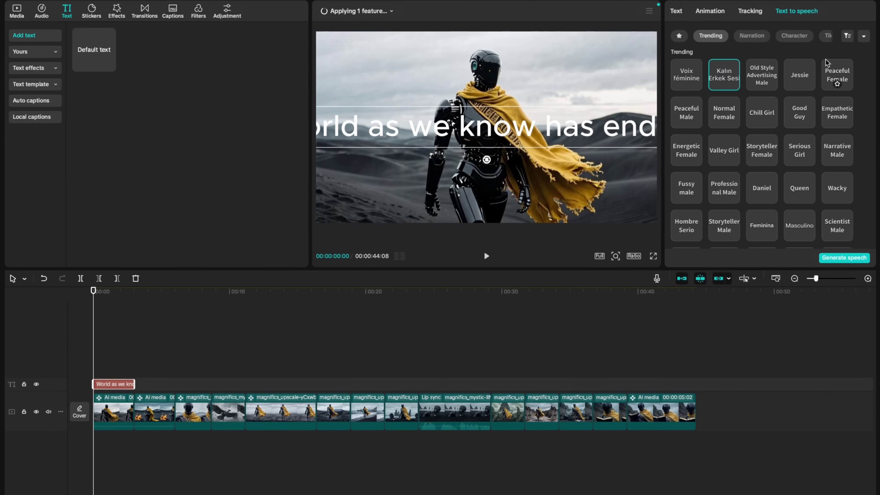
left_click(840, 151)
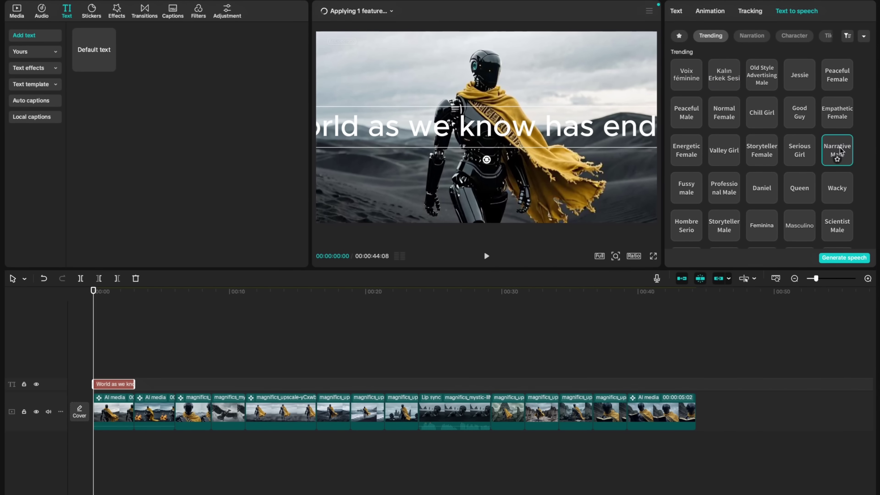
left_click(844, 258)
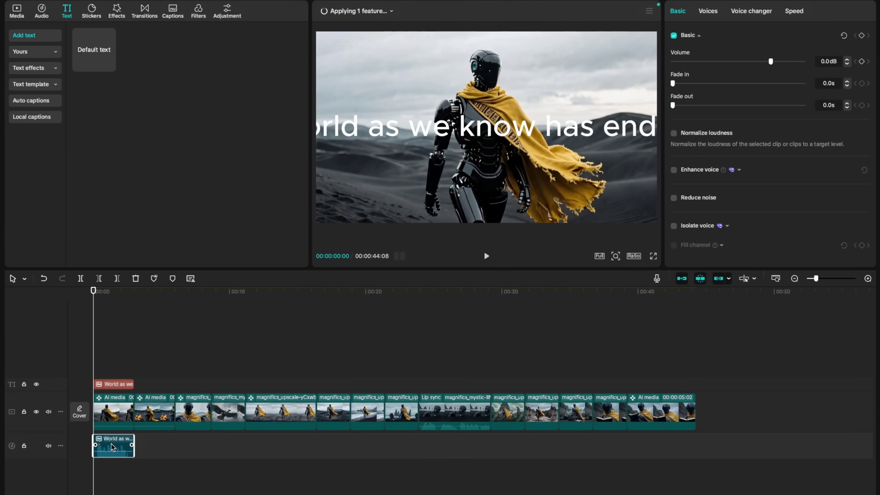
Delete the text overlay clip and preview the narration
left_click(118, 385)
key("Delete")
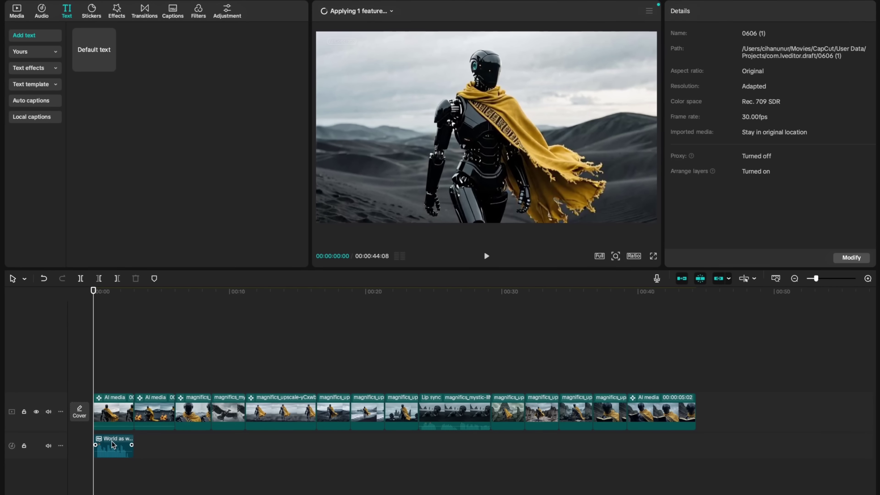
left_click(487, 256)
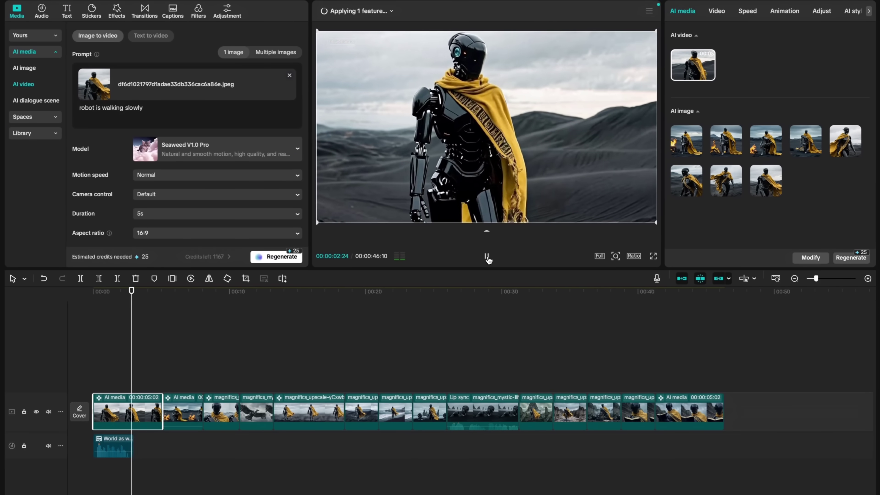
left_click(232, 367)
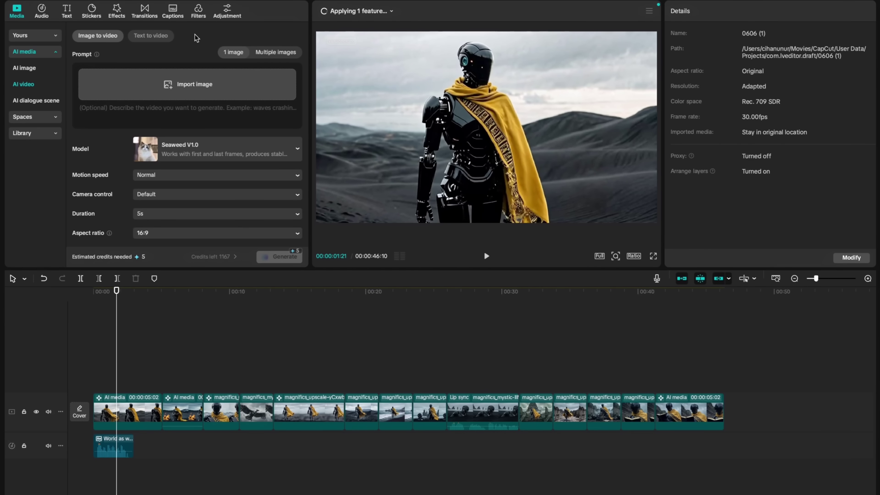
Add the Movies filter Dark Lord at intensity 30 and stretch it over the whole timeline
left_click(198, 11)
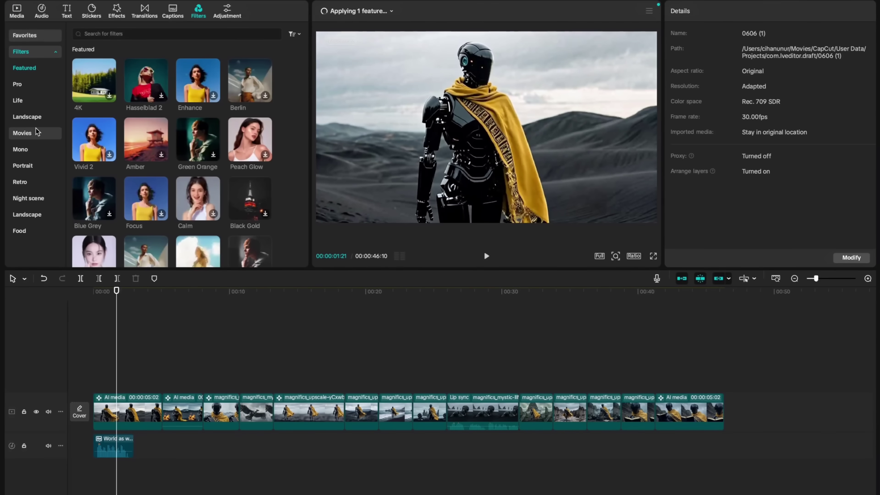
left_click(37, 134)
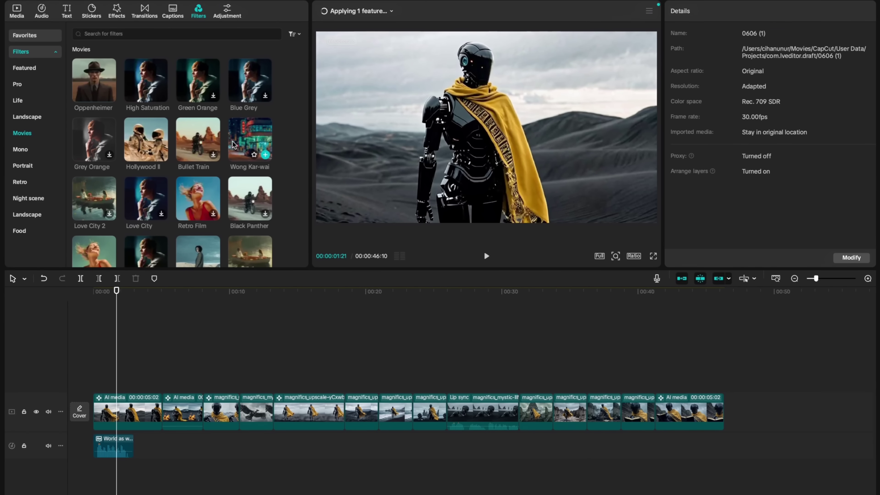
scroll(233, 144, "down", 5)
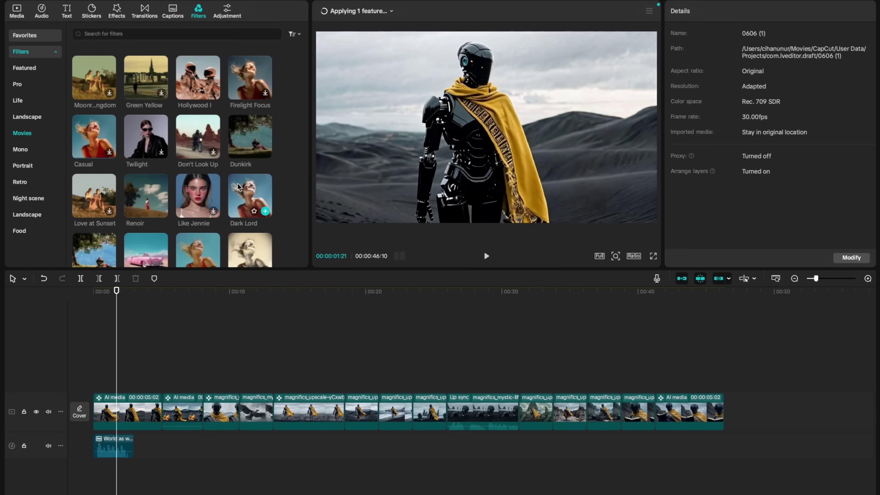
left_click(265, 211)
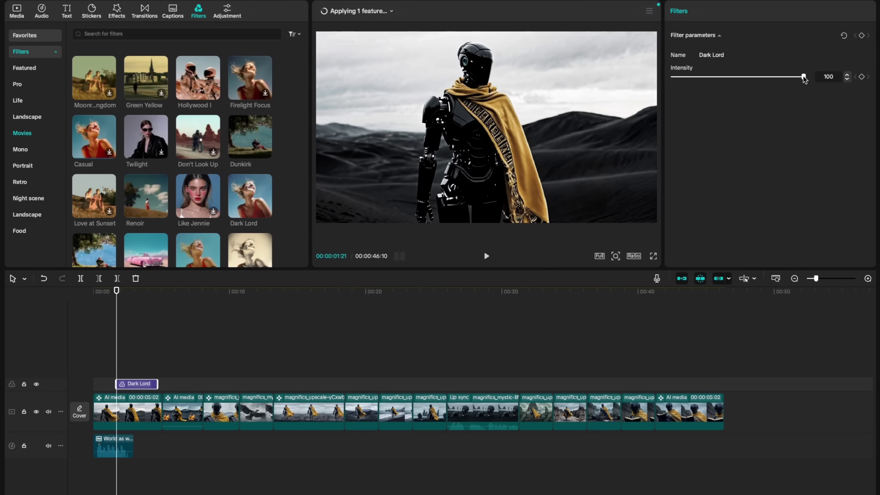
left_click_drag(804, 79, 713, 89)
left_click_drag(116, 383, 93, 384)
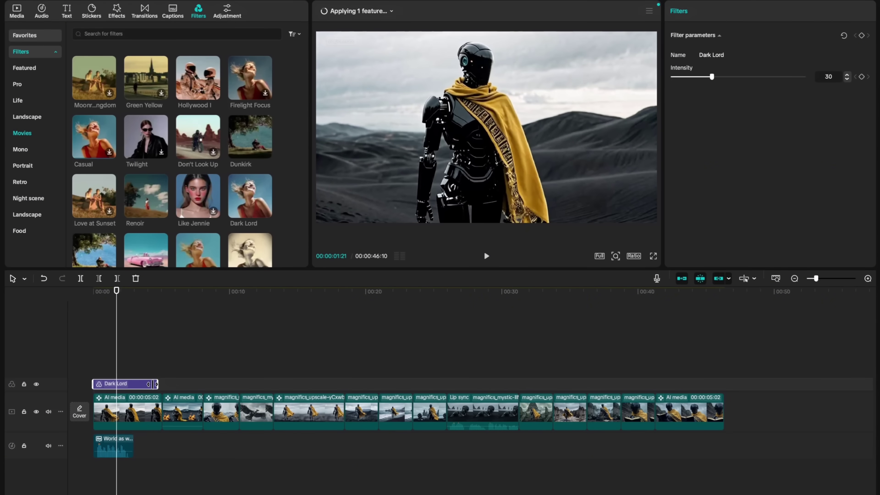
left_click_drag(155, 383, 718, 386)
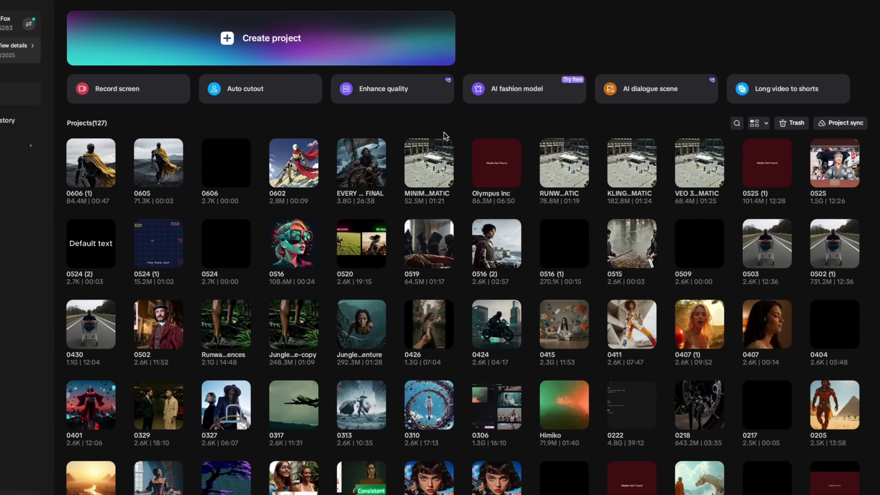
Open AI fashion model and upload the black hoodie photo as the clothing
left_click(520, 92)
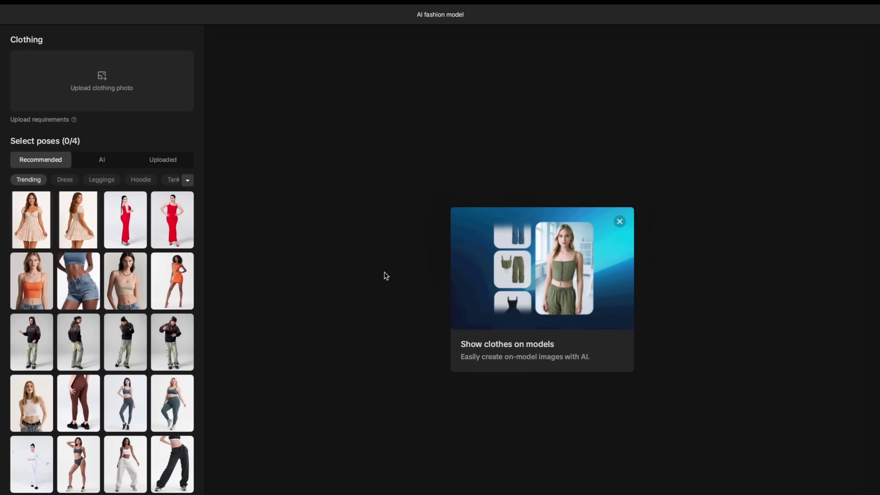
left_click(121, 89)
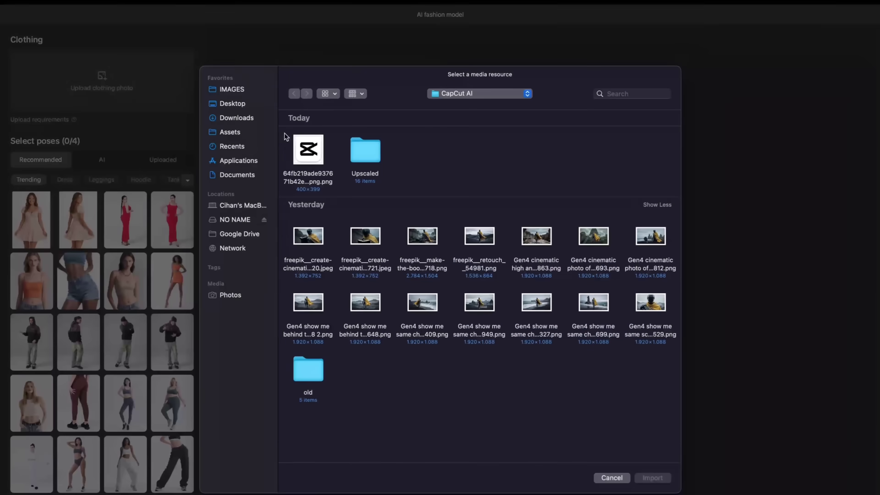
key("space")
key("Return")
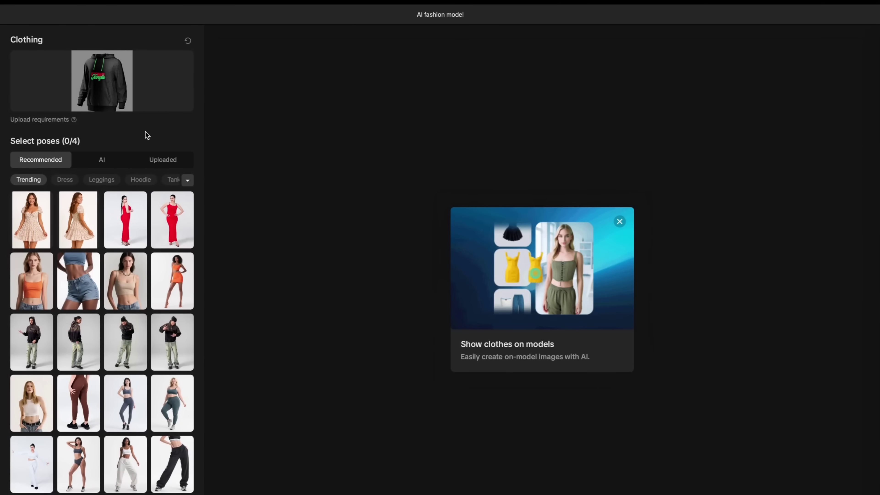
scroll(126, 397, "down", 3)
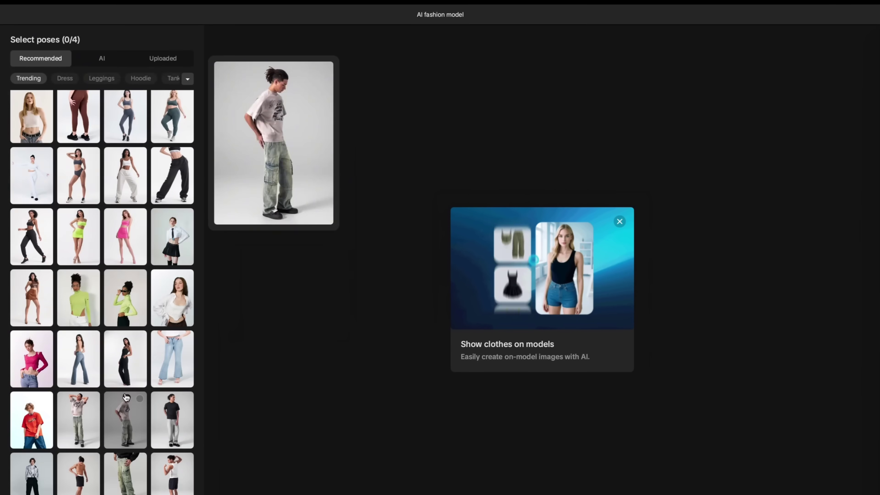
scroll(125, 398, "up", 3)
Look through the AI and Uploaded model options, then return to Recommended
left_click(107, 162)
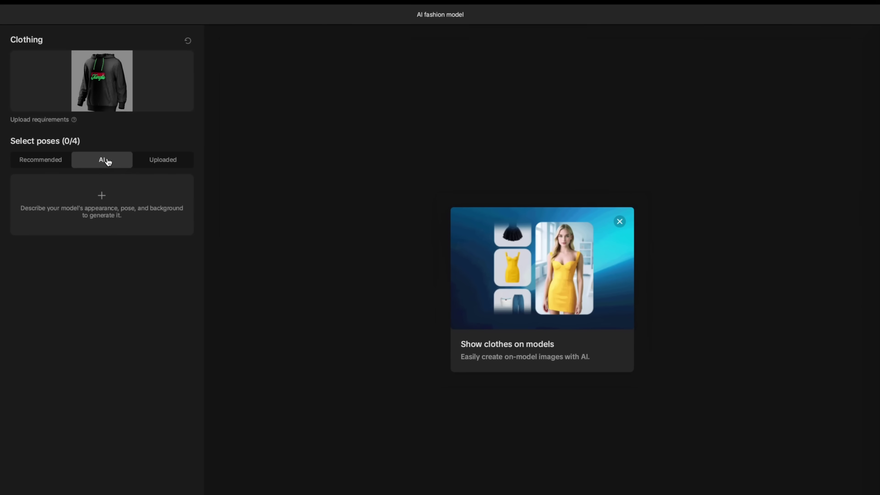
key("Right")
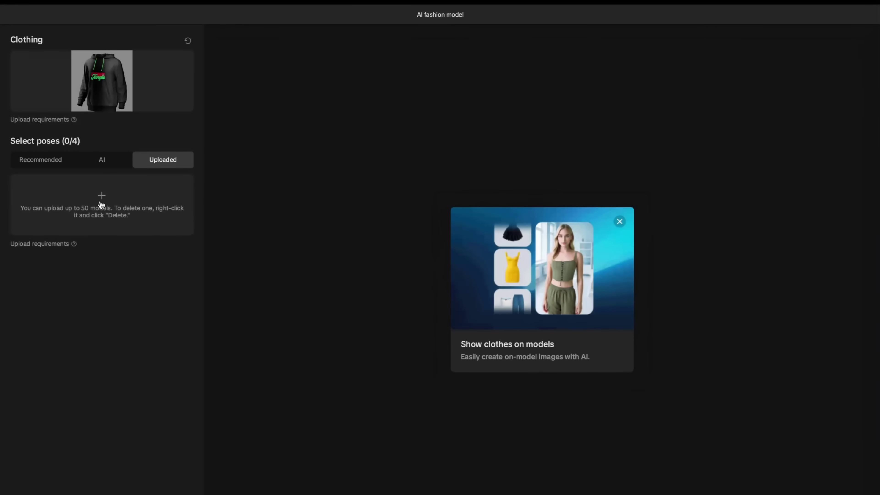
left_click(47, 165)
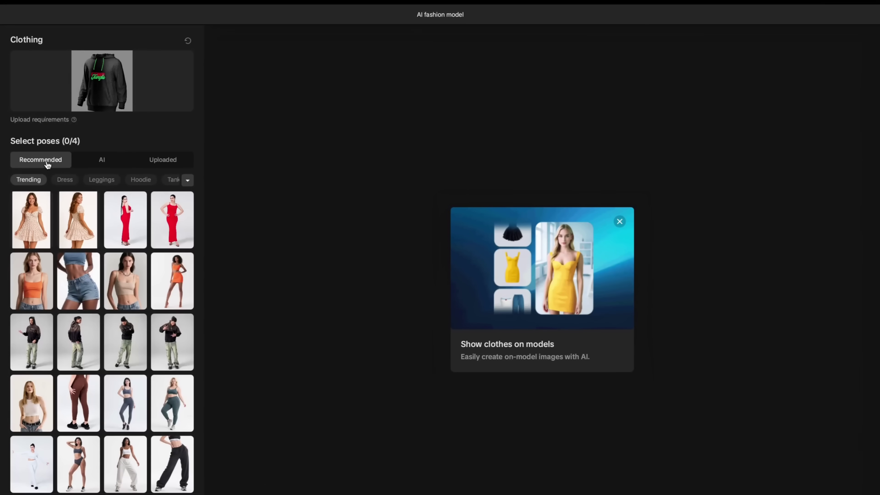
Filter to Hoodie poses and generate the model with the second pose
left_click(138, 181)
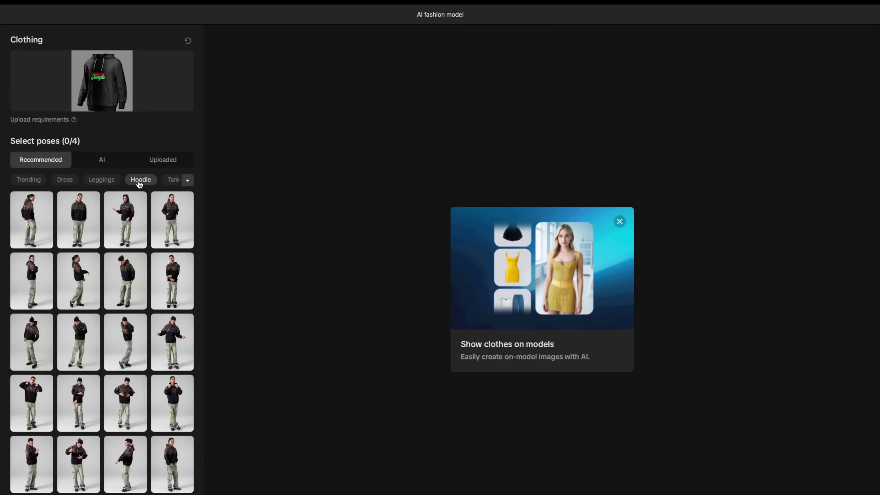
mouse_move(175, 304)
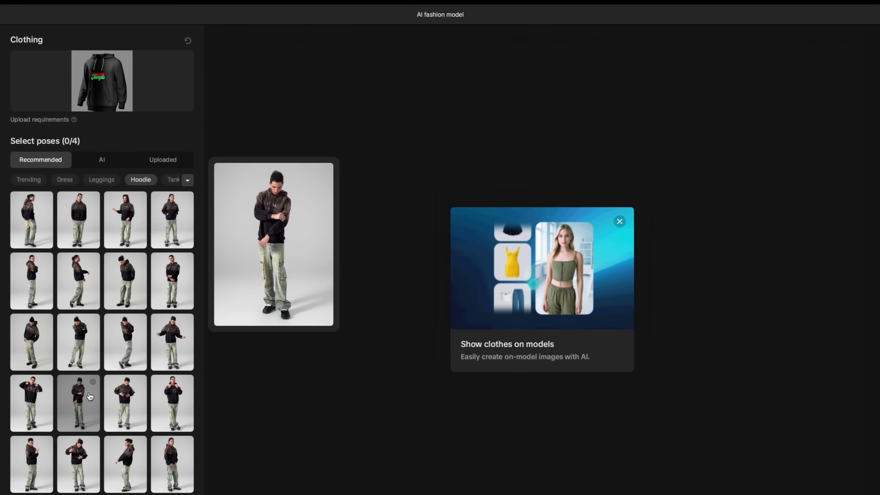
left_click(93, 200)
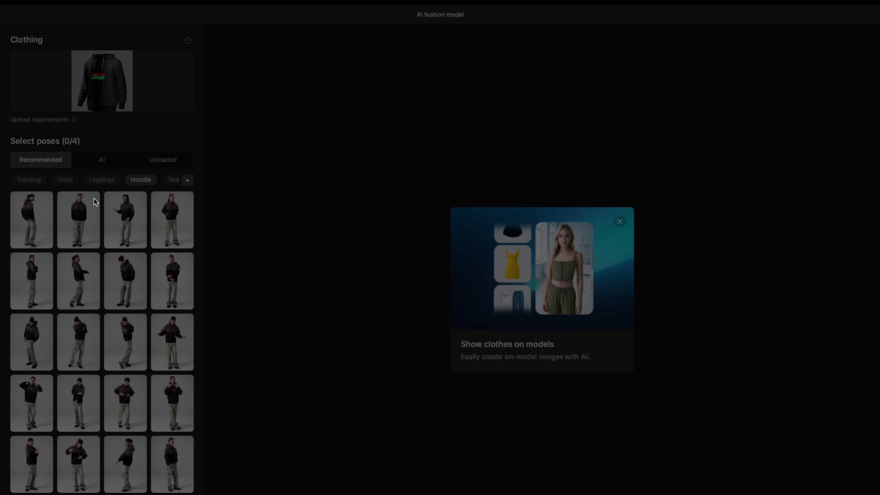
left_click(609, 415)
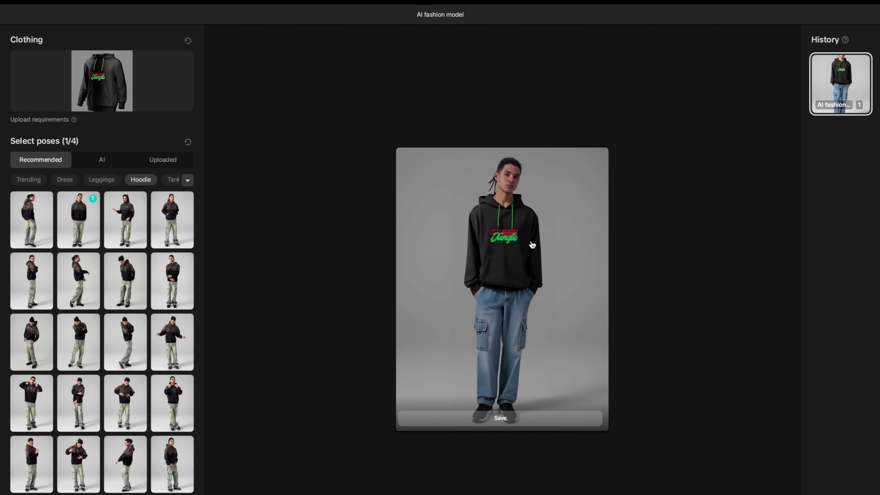
Save the generated hoodie-model image as a PNG to the Desktop
left_click(509, 418)
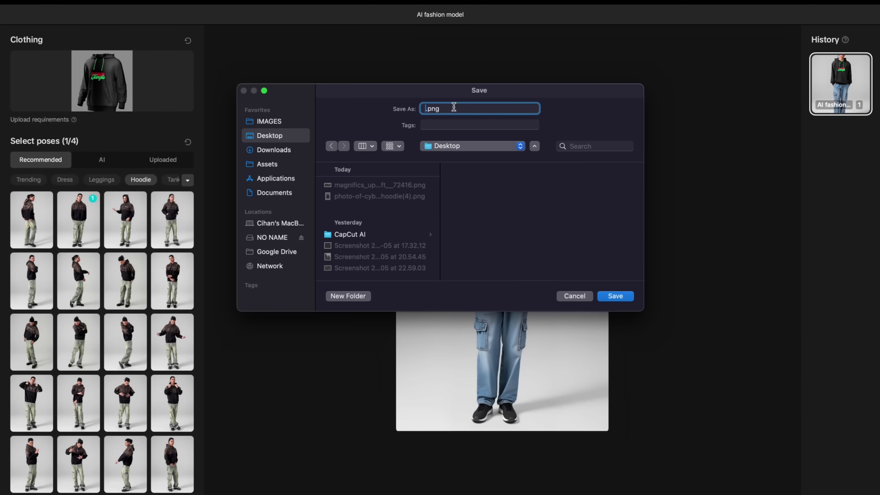